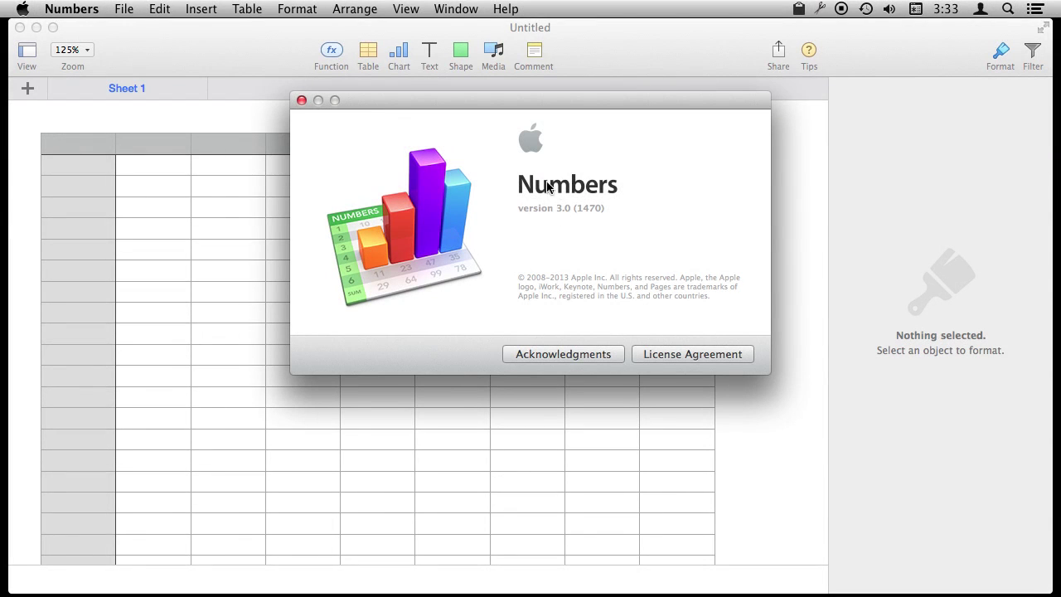
Close the About Numbers window and select cell B2 of the blank table
{"action": "left_click", "coordinate": [300, 100]}
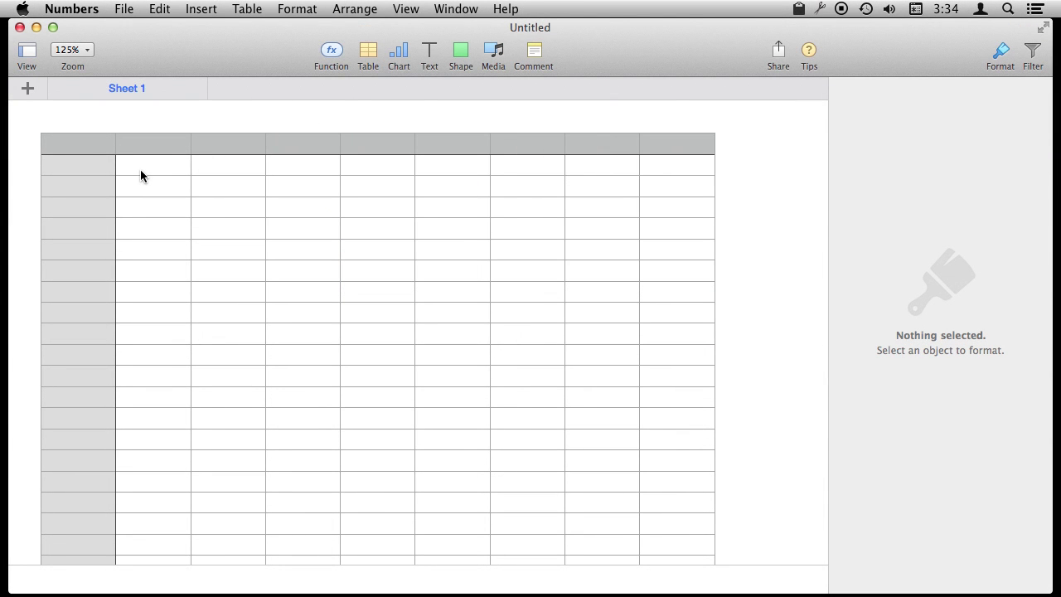
{"action": "left_click", "coordinate": [167, 171]}
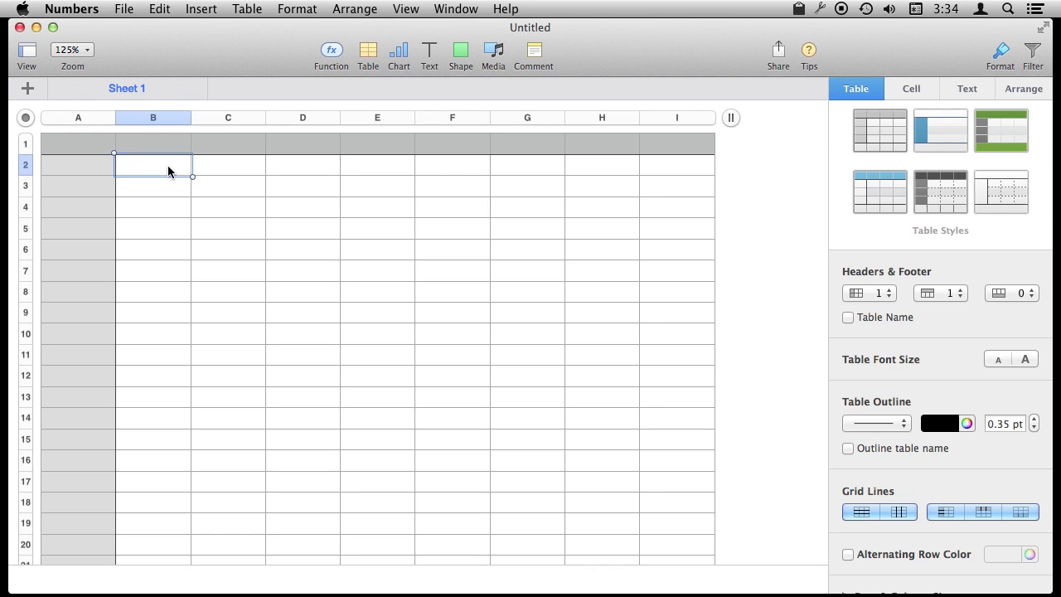
Enter test values 3 and Test in column B, then undo both entries
{"action": "type", "text": "3"}
{"action": "key", "text": "Return"}
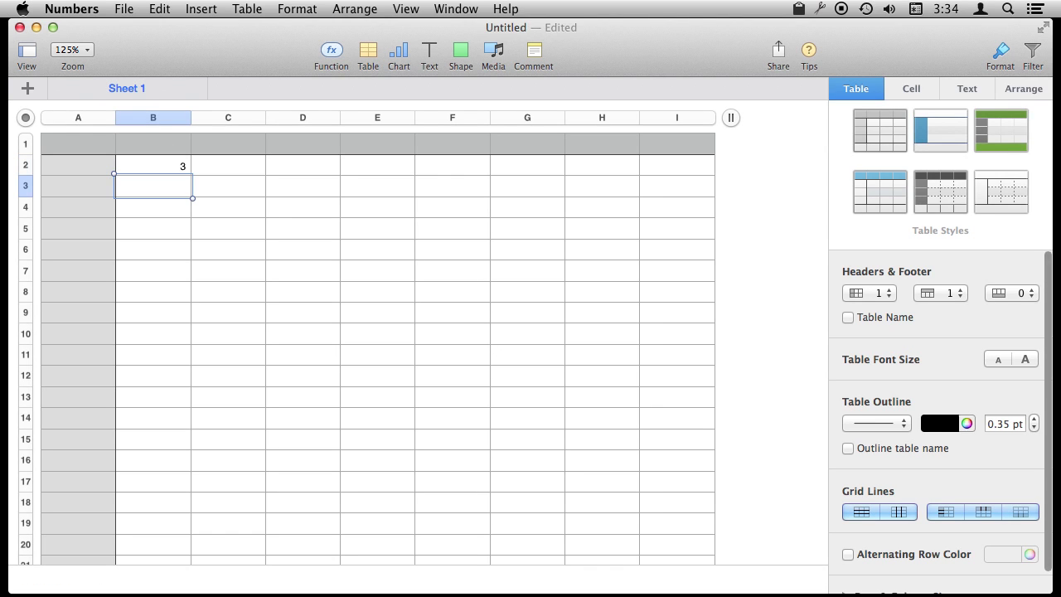
{"action": "type", "text": "Test"}
{"action": "key", "text": "Return"}
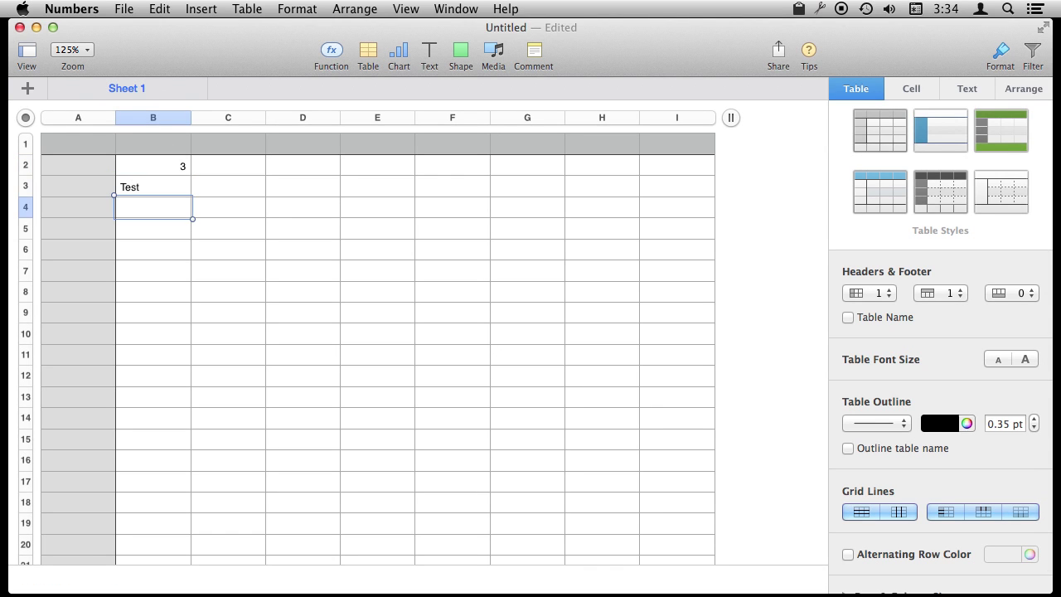
{"action": "key", "text": "super+z"}
{"action": "key", "text": "super+z"}
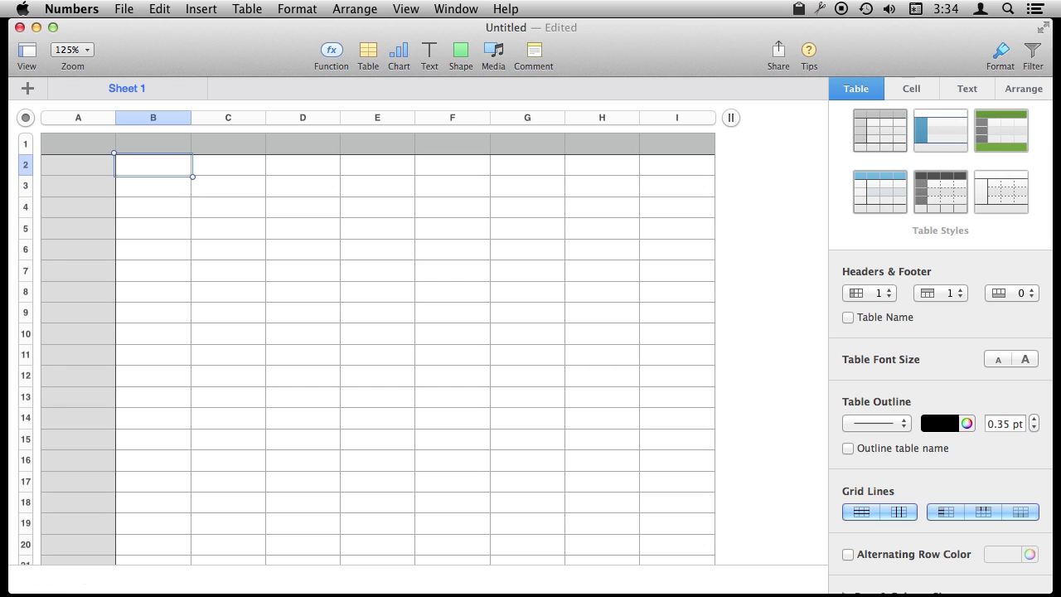
Format B2 as a Checkbox and toggle it until it ends ticked
{"action": "left_click", "coordinate": [909, 87]}
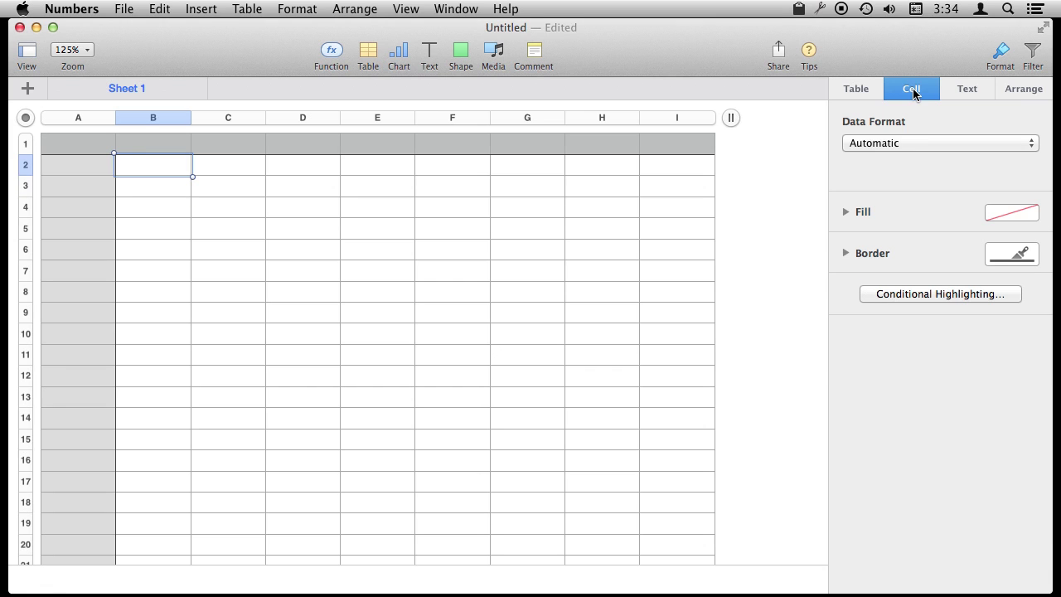
{"action": "left_click", "coordinate": [893, 145]}
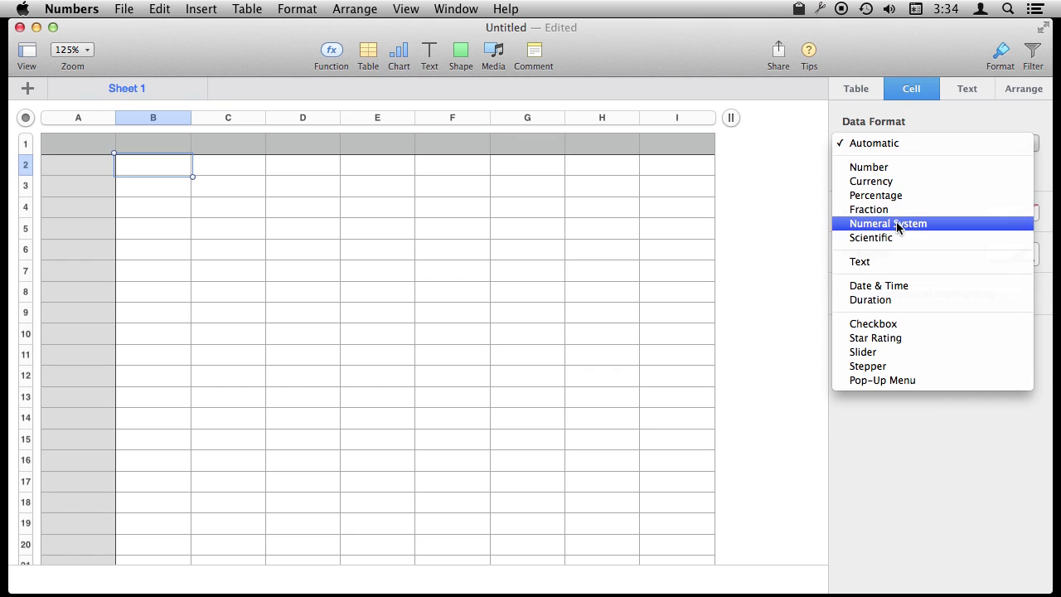
{"action": "left_click", "coordinate": [880, 323]}
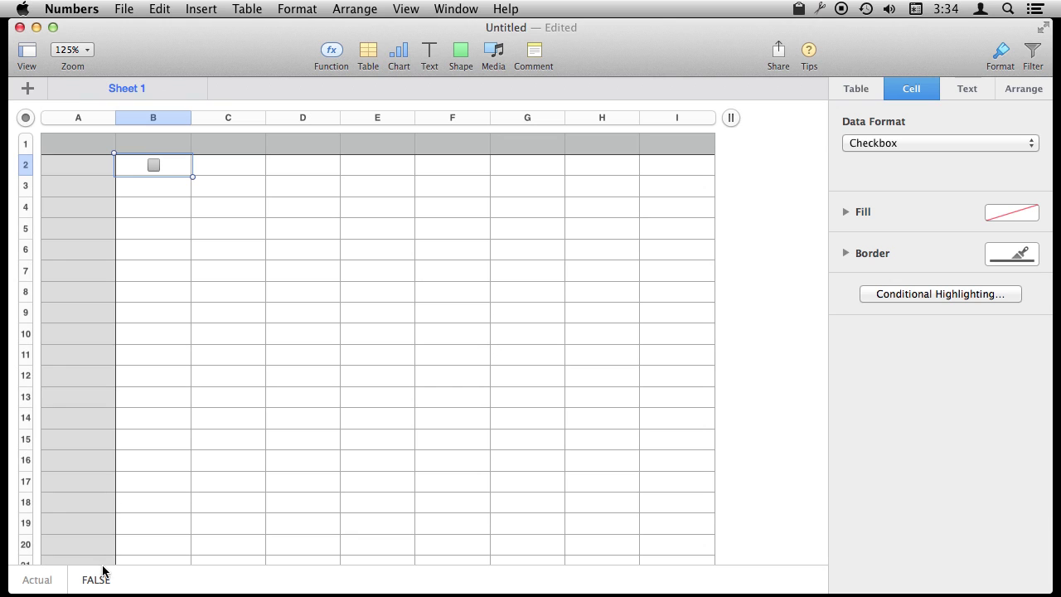
{"action": "left_click", "coordinate": [154, 167]}
{"action": "left_click", "coordinate": [150, 170]}
{"action": "left_click", "coordinate": [153, 167]}
Enter =IF(B2,"Yes","No") in cell C2
{"action": "left_click", "coordinate": [235, 164]}
{"action": "type", "text": "=if"}
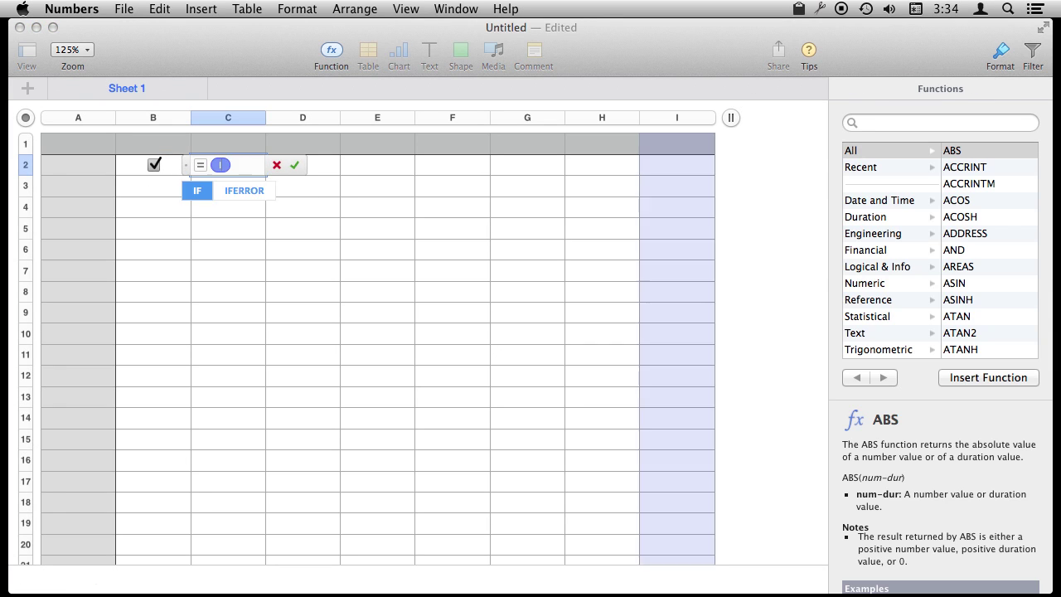
{"action": "left_click", "coordinate": [154, 165]}
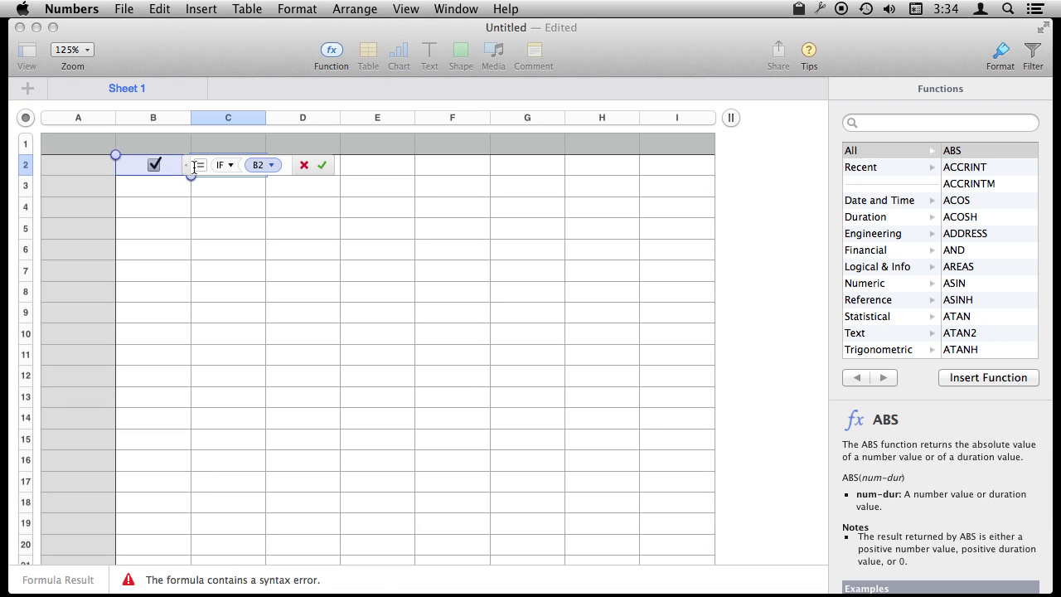
{"action": "type", "text": ","}
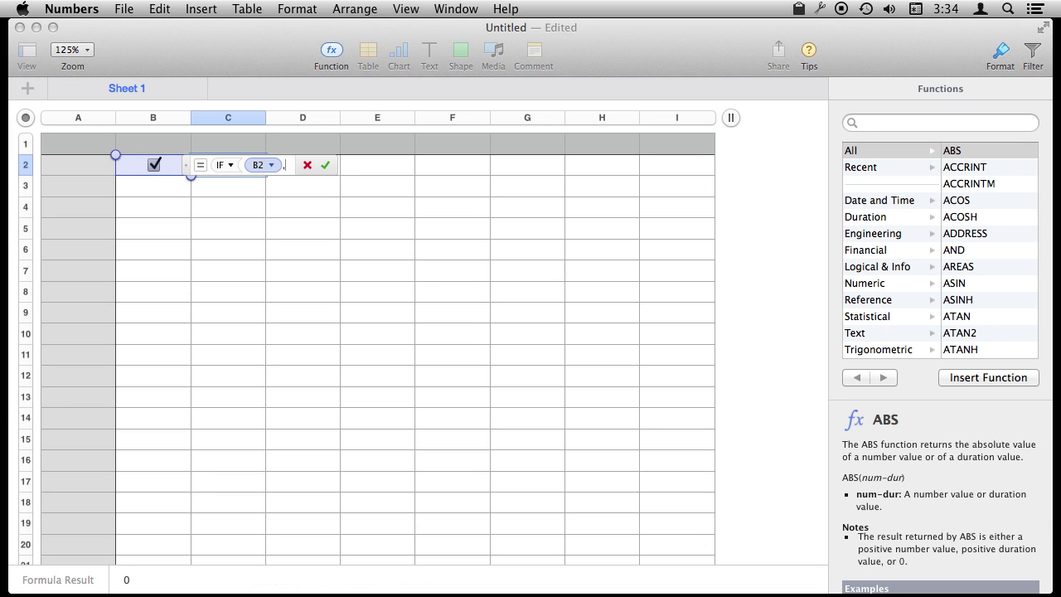
{"action": "type", "text": "\"Yes\",\""}
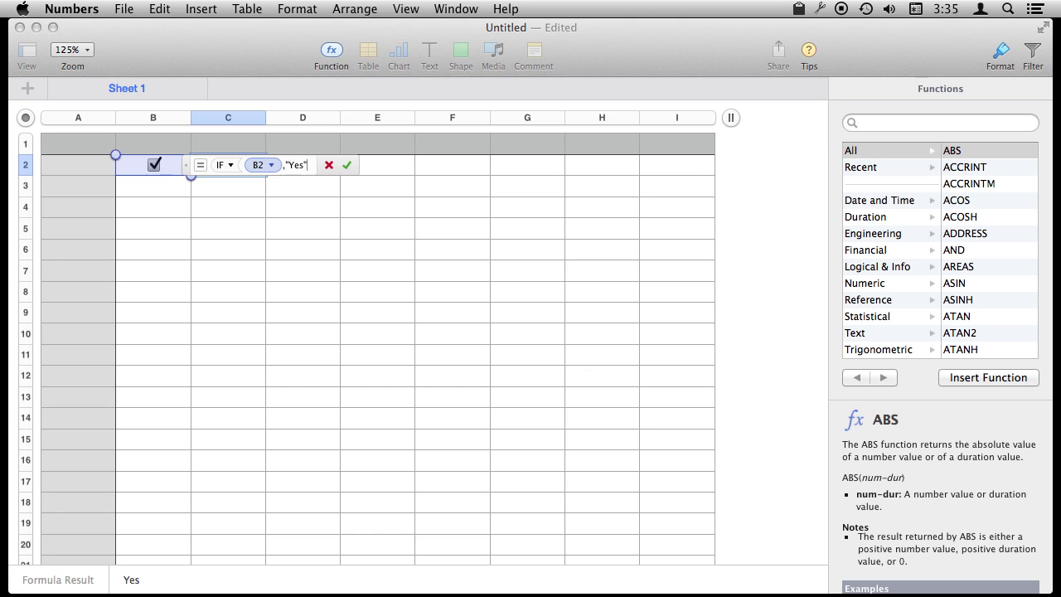
{"action": "type", "text": "No\""}
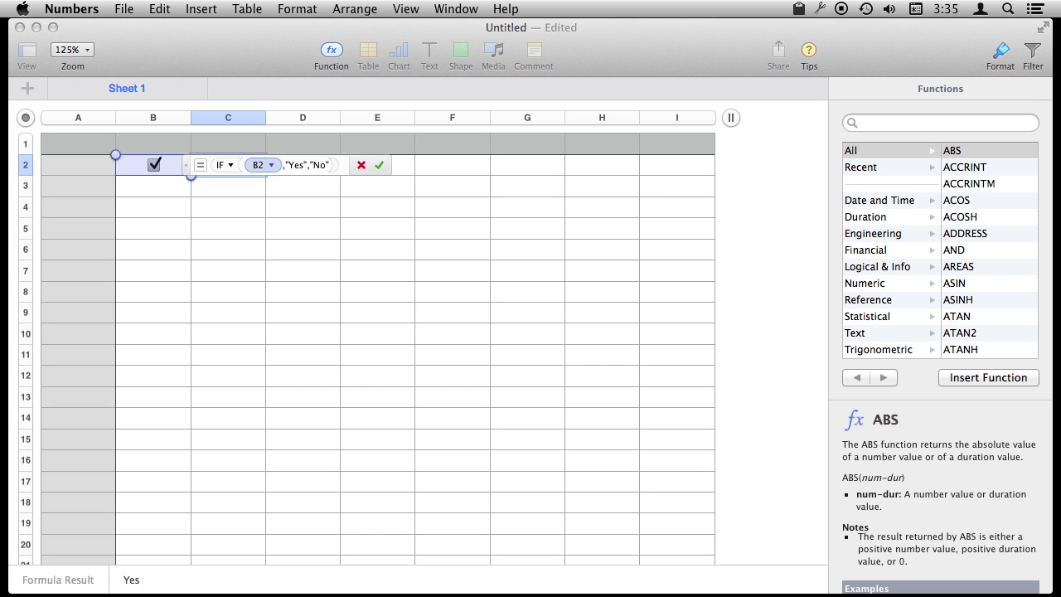
{"action": "key", "text": "Return"}
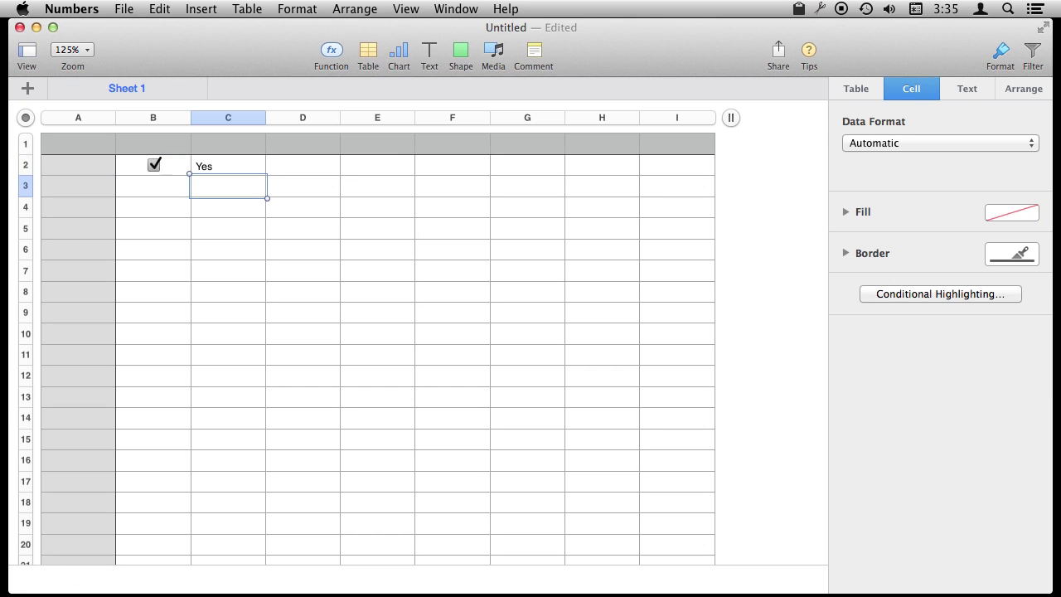
Untick and re-tick B2 to check C2 switches between No and Yes
{"action": "left_click", "coordinate": [228, 164]}
{"action": "left_click", "coordinate": [154, 165]}
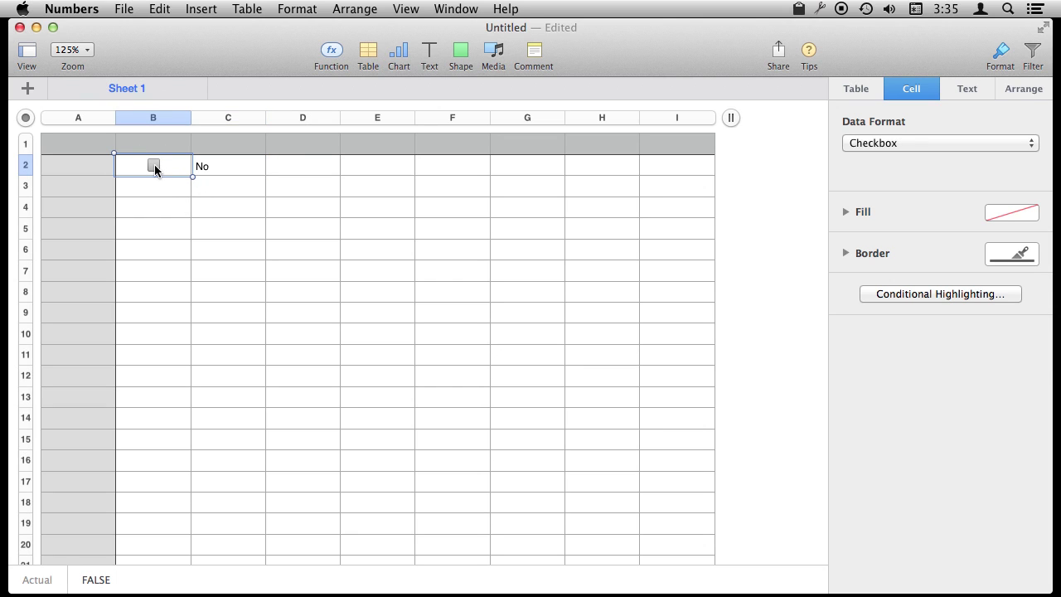
{"action": "left_click", "coordinate": [155, 165]}
{"action": "left_click", "coordinate": [222, 164]}
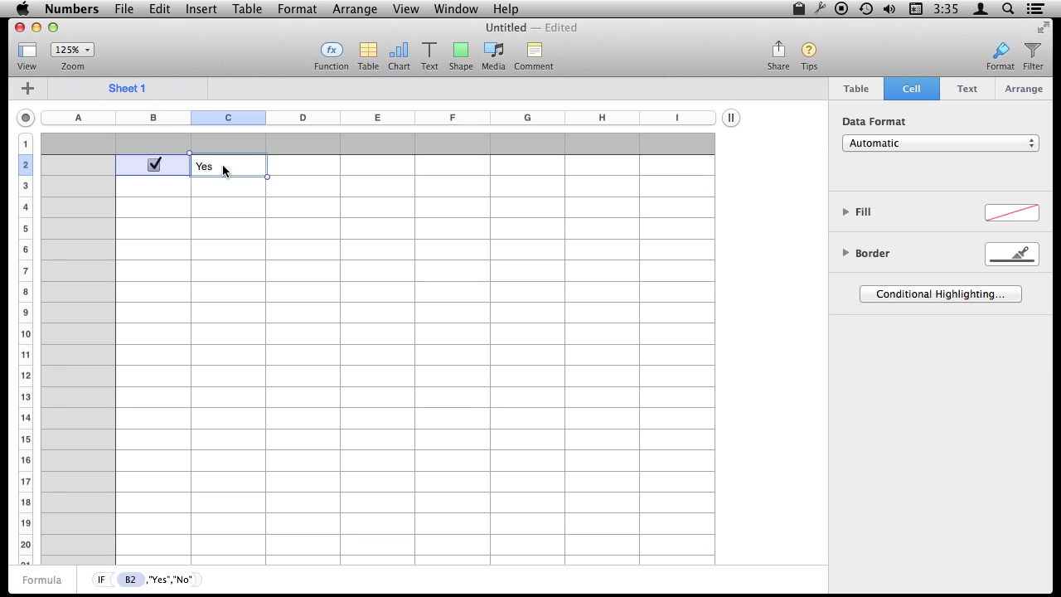
Change C2's results to 5 and 7, untick B2 to see 7, then select C2
{"action": "double_click", "coordinate": [222, 164]}
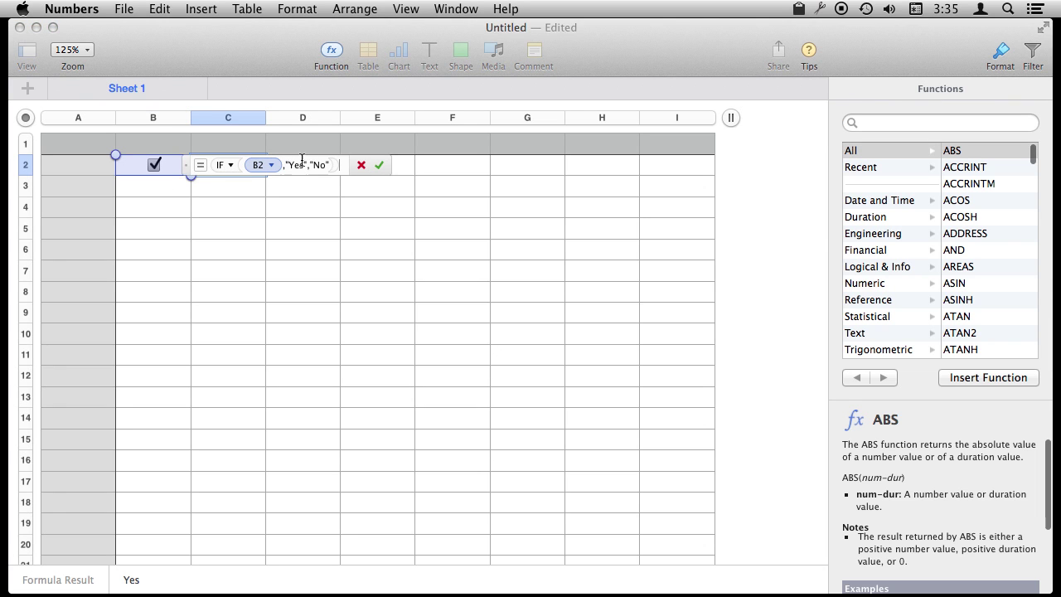
{"action": "left_click_drag", "start_coordinate": [286, 165], "coordinate": [328, 165]}
{"action": "type", "text": "5"}
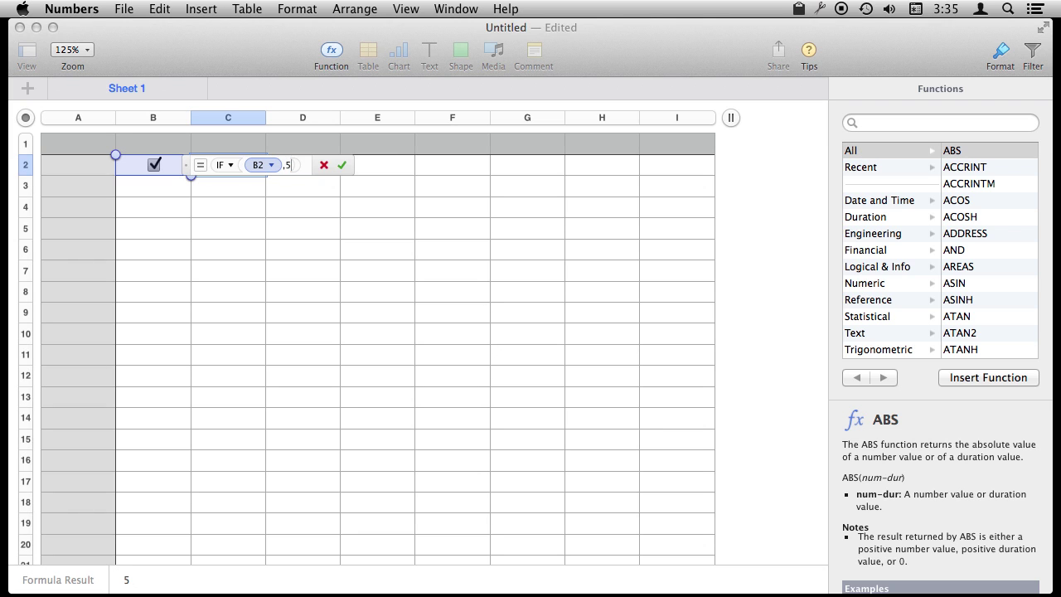
{"action": "type", "text": ",7"}
{"action": "key", "text": "Return"}
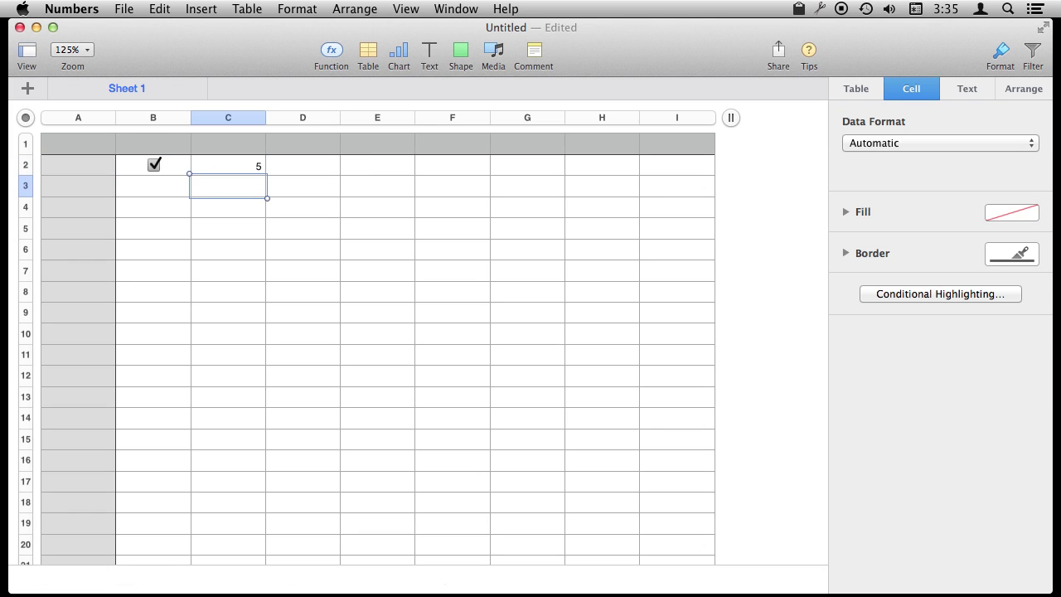
{"action": "left_click", "coordinate": [152, 165]}
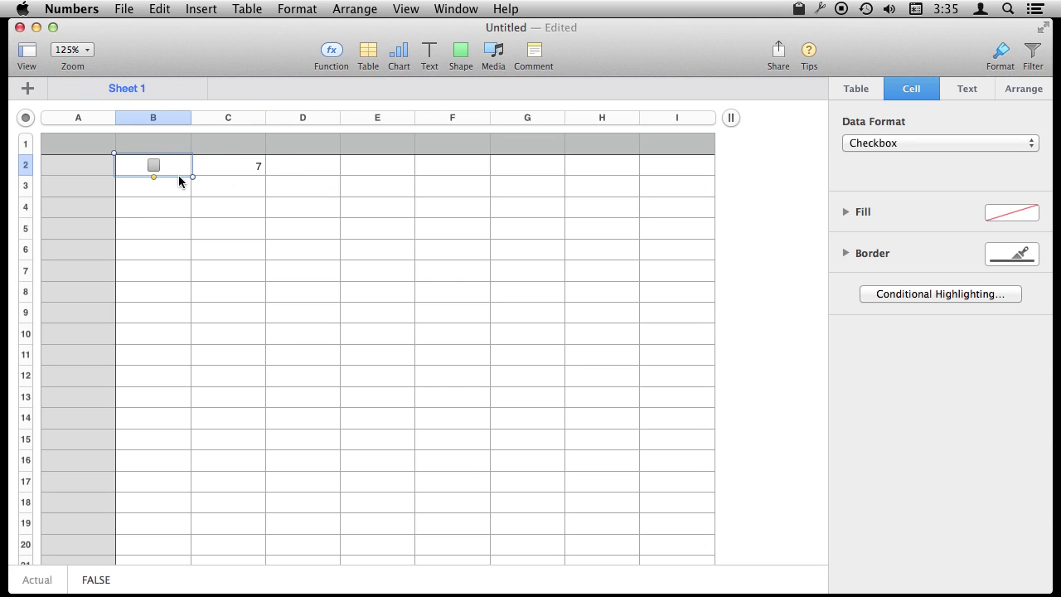
{"action": "left_click", "coordinate": [236, 166]}
Clear C2 and B2, then format B2 as a Star Rating
{"action": "key", "text": "Delete"}
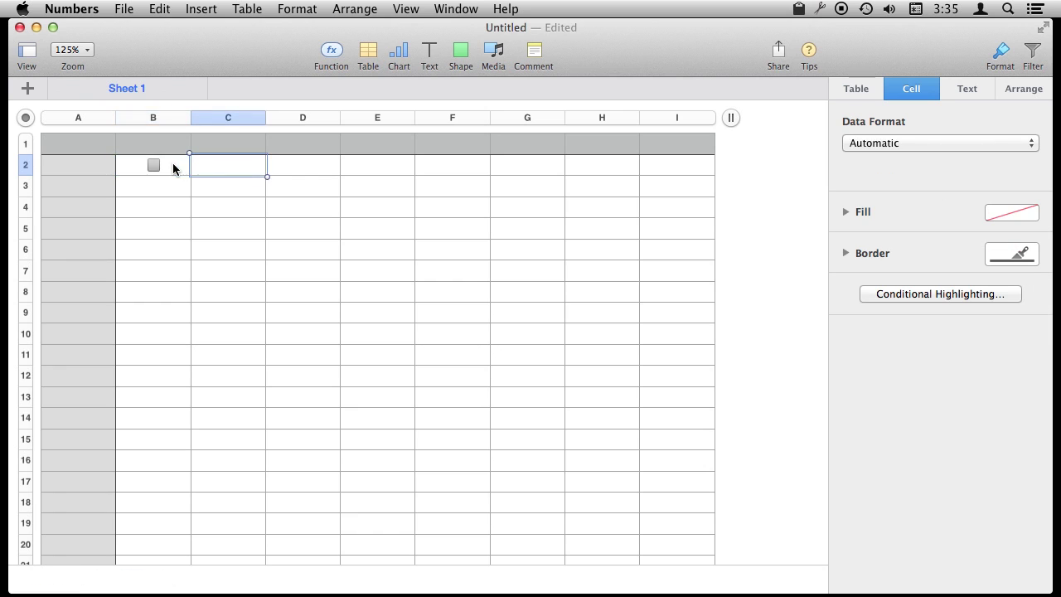
{"action": "left_click", "coordinate": [173, 165]}
{"action": "key", "text": "Delete"}
{"action": "left_click", "coordinate": [884, 144]}
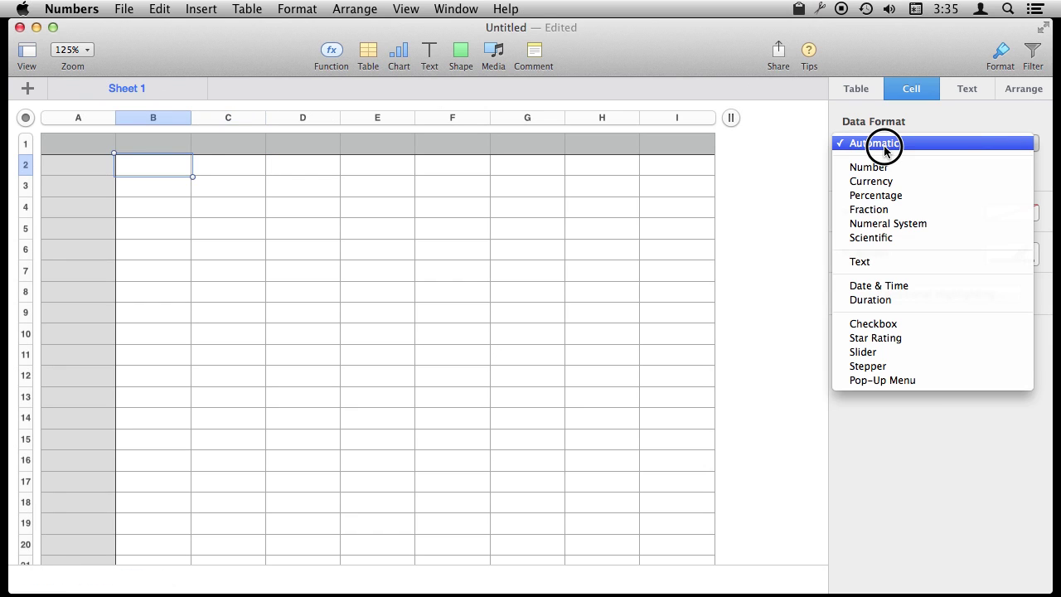
{"action": "left_click", "coordinate": [902, 338]}
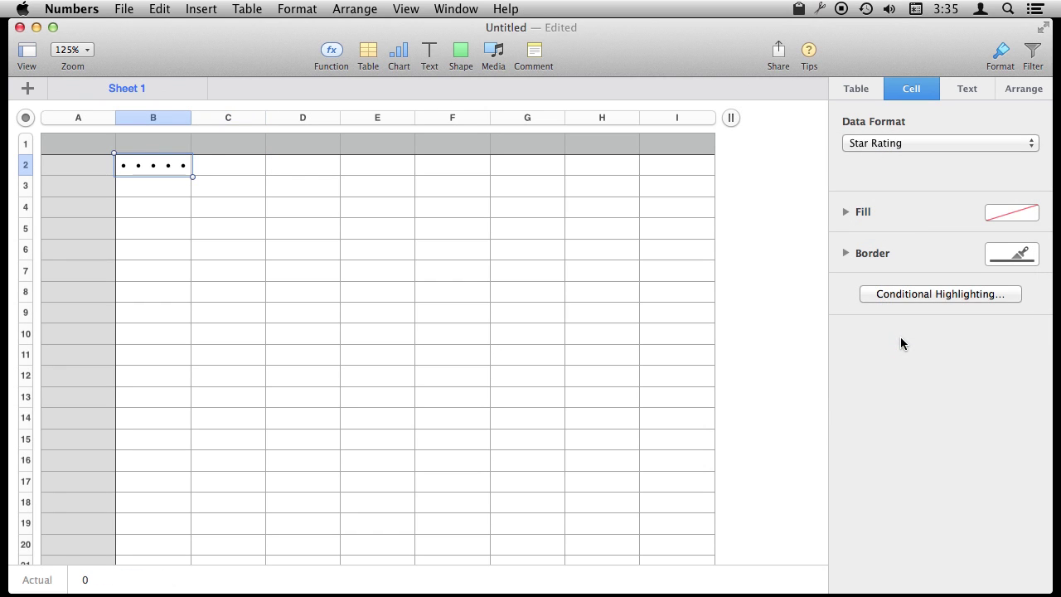
Try B2 ratings between one and five stars, ending at one star
{"action": "left_click", "coordinate": [138, 165]}
{"action": "left_click", "coordinate": [182, 167]}
{"action": "left_click", "coordinate": [154, 167]}
{"action": "left_click", "coordinate": [123, 167]}
{"action": "left_click", "coordinate": [185, 170]}
{"action": "left_click", "coordinate": [123, 167]}
Enter the formula =B2*10 in cell C2
{"action": "left_click", "coordinate": [233, 165]}
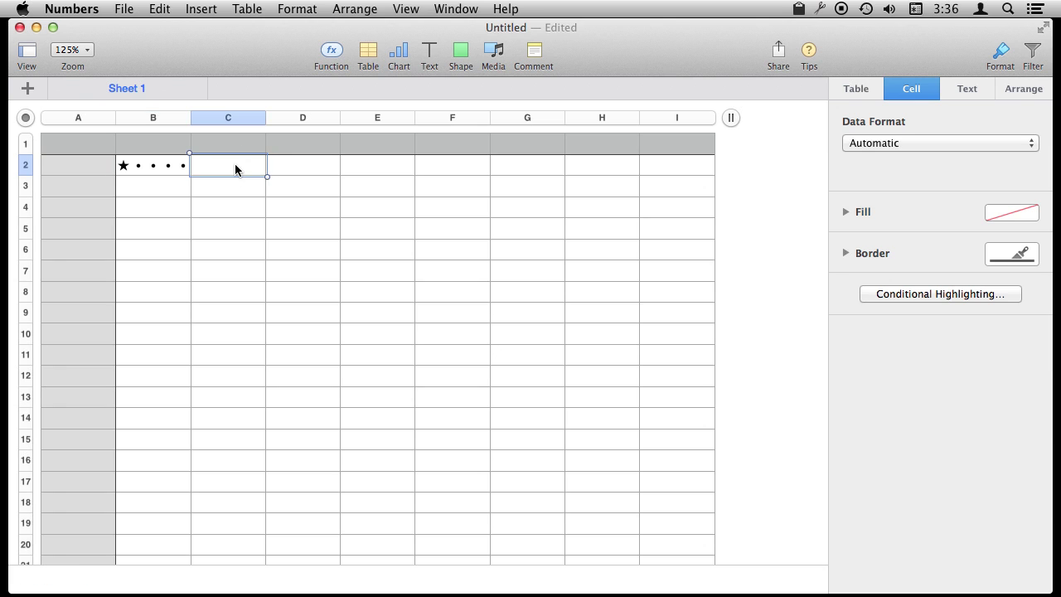
{"action": "type", "text": "="}
{"action": "left_click", "coordinate": [164, 168]}
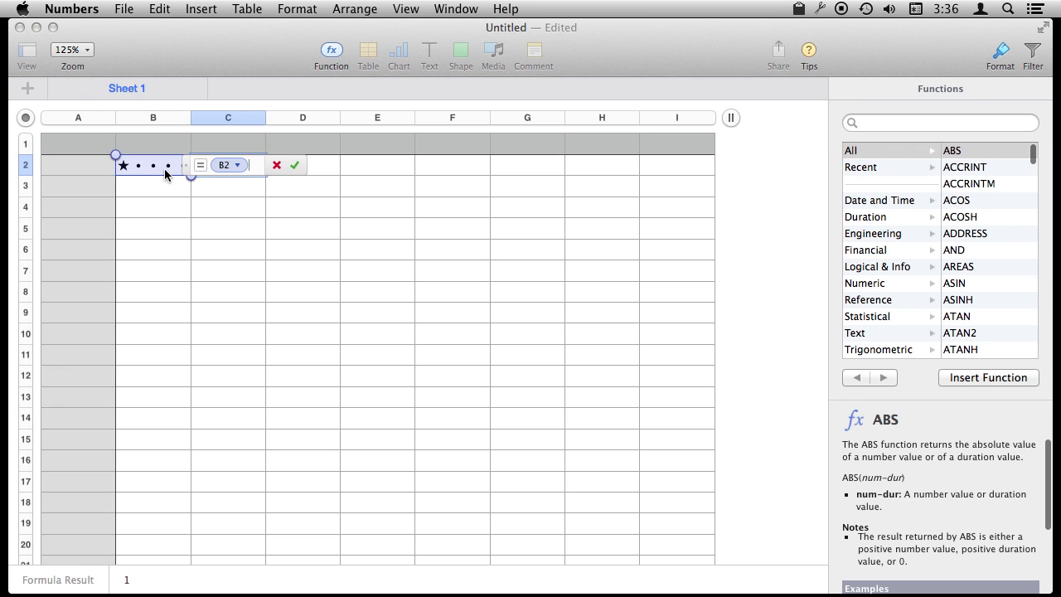
{"action": "type", "text": "*10"}
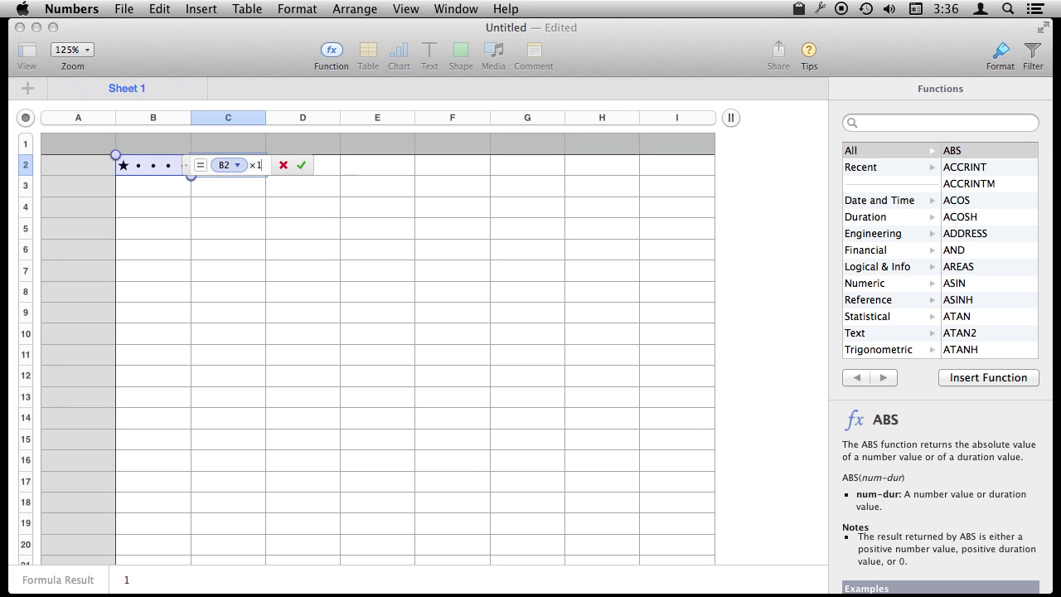
{"action": "key", "text": "Return"}
Raise B2 to four stars, then change its data format to Slider
{"action": "left_click", "coordinate": [156, 165]}
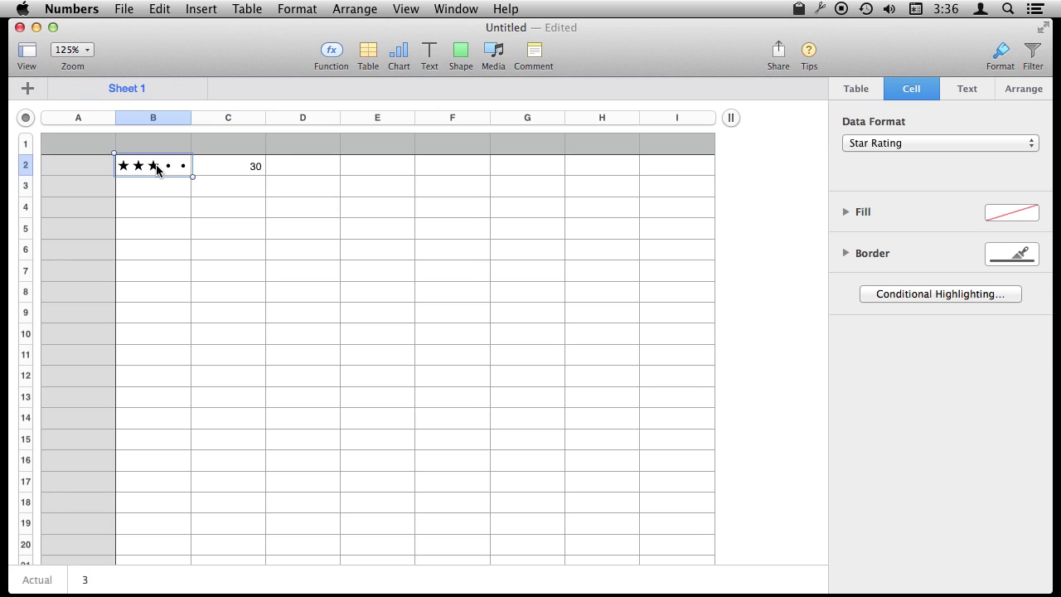
{"action": "left_click", "coordinate": [168, 166]}
{"action": "left_click", "coordinate": [940, 143]}
{"action": "left_click", "coordinate": [885, 352]}
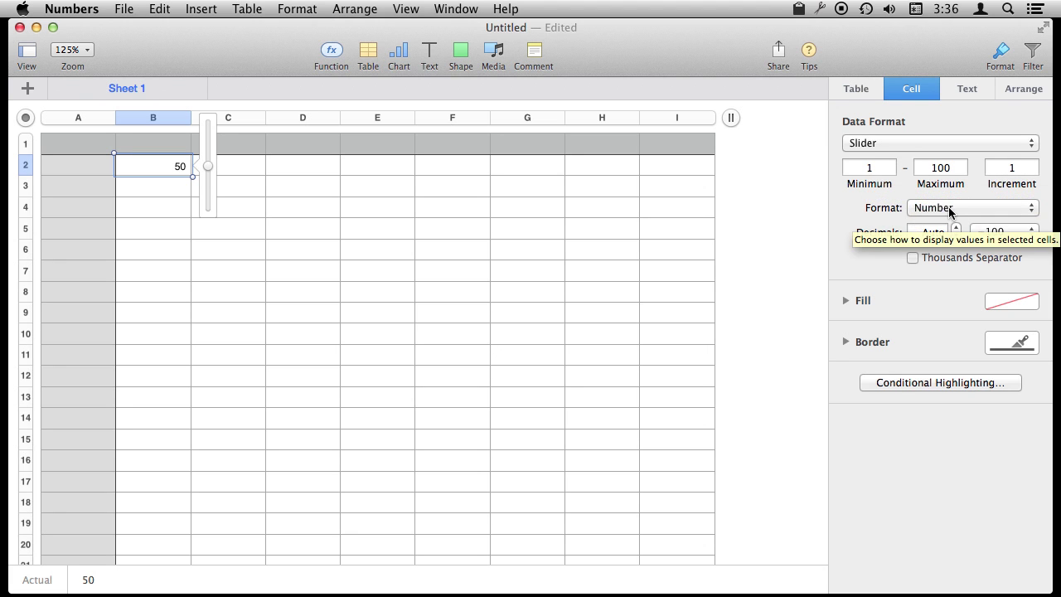
Show B2's slider value as Currency with 0 decimals, then revert to Number
{"action": "left_click_drag", "start_coordinate": [944, 209], "coordinate": [930, 226]}
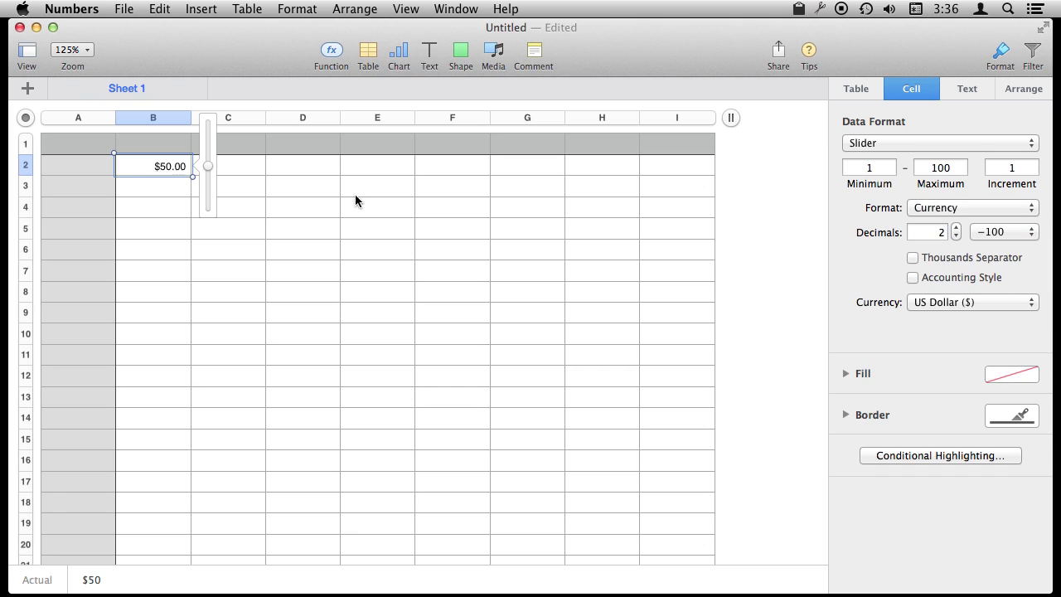
{"action": "left_click", "coordinate": [956, 237]}
{"action": "left_click", "coordinate": [956, 236]}
{"action": "left_click", "coordinate": [916, 145]}
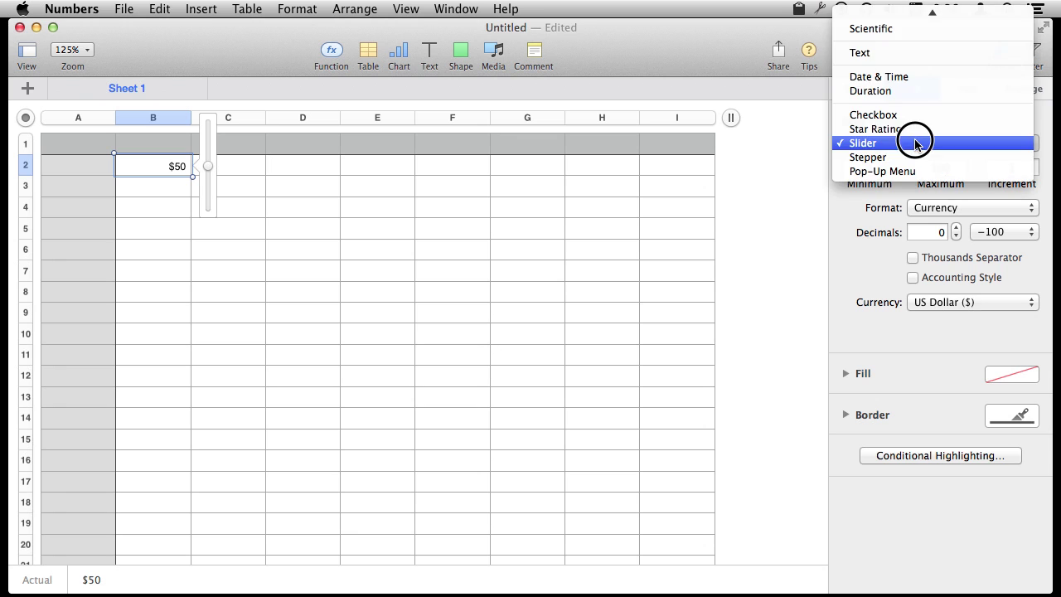
{"action": "left_click", "coordinate": [916, 145]}
{"action": "left_click", "coordinate": [972, 207]}
{"action": "left_click", "coordinate": [971, 192]}
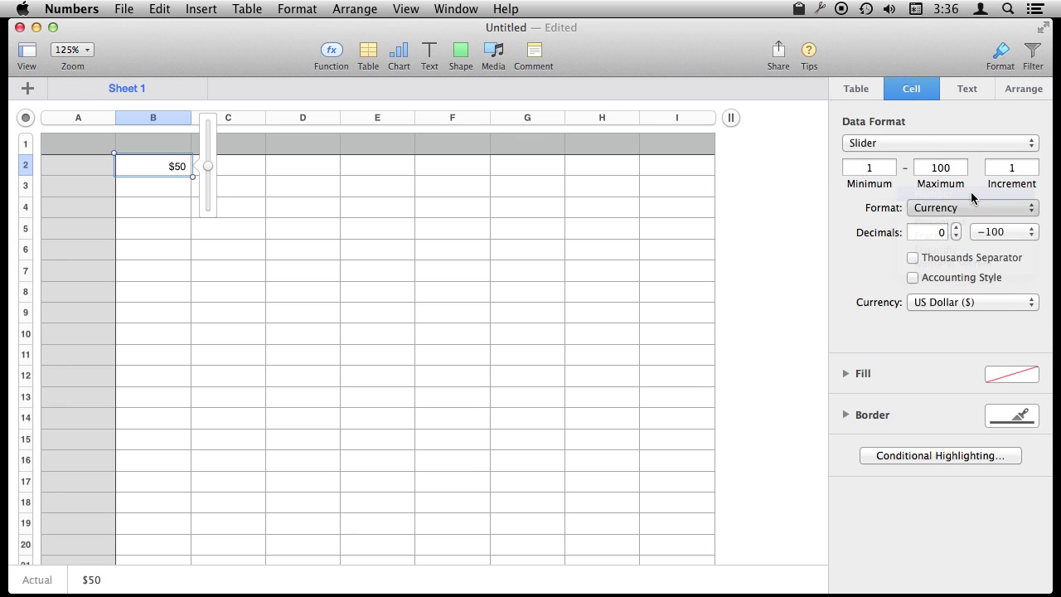
Drag B2's slider to set its value to 66
{"action": "left_click", "coordinate": [266, 214]}
{"action": "left_click", "coordinate": [165, 168]}
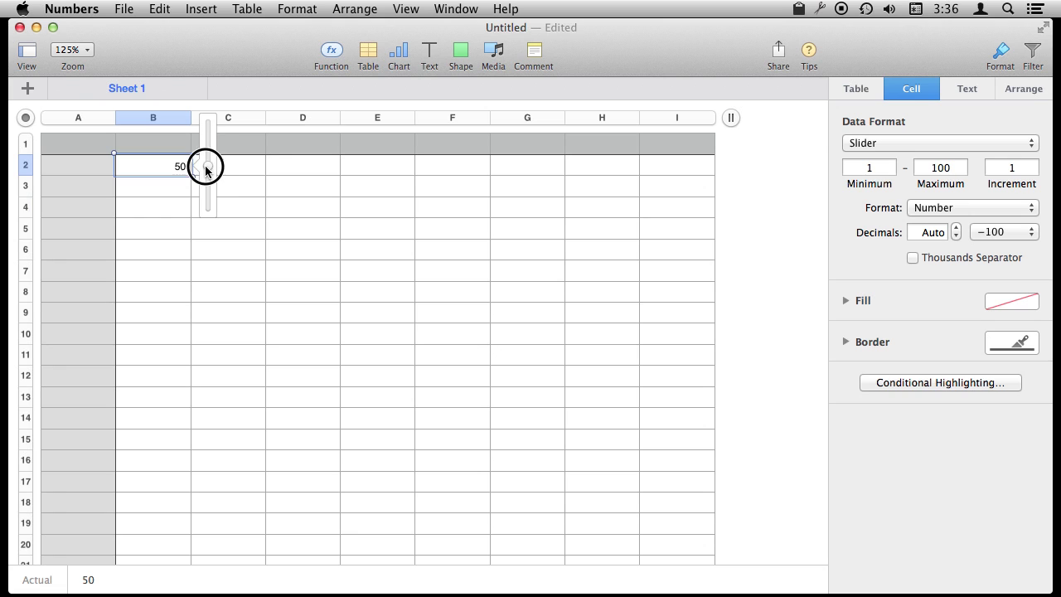
{"action": "mouse_move", "coordinate": [206, 169]}
{"action": "left_mouse_down"}
{"action": "mouse_move", "coordinate": [206, 141]}
{"action": "mouse_move", "coordinate": [211, 194]}
{"action": "mouse_move", "coordinate": [209, 117]}
{"action": "mouse_move", "coordinate": [208, 206]}
{"action": "mouse_move", "coordinate": [204, 116]}
{"action": "mouse_move", "coordinate": [209, 174]}
{"action": "mouse_move", "coordinate": [208, 152]}
{"action": "left_mouse_up"}
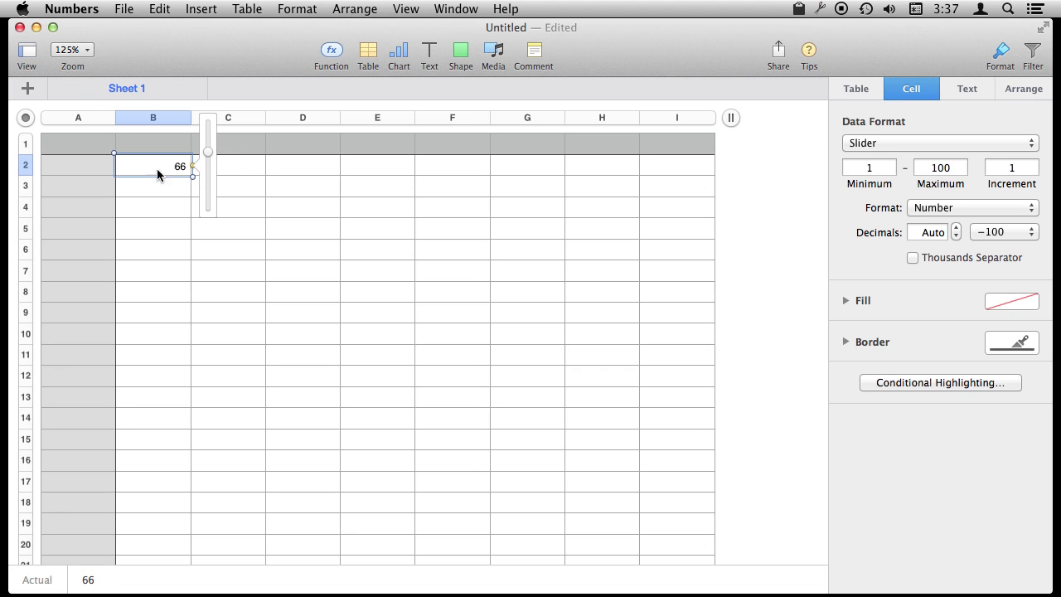
Clear B2 and make it a Stepper with minimum 0, maximum 70, increment 10
{"action": "key", "text": "Delete"}
{"action": "left_click", "coordinate": [939, 143]}
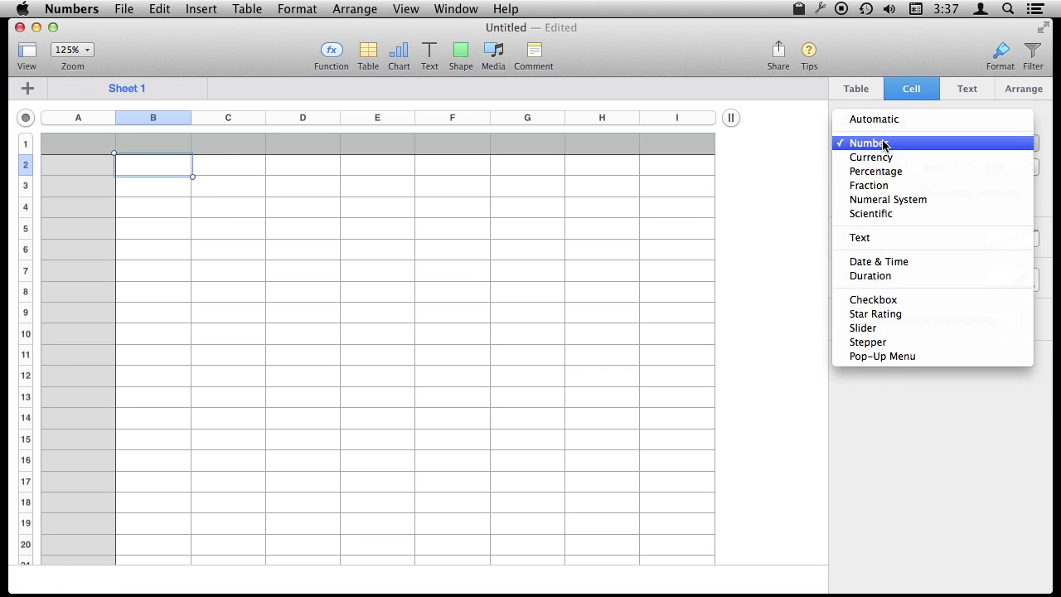
{"action": "left_click", "coordinate": [896, 343]}
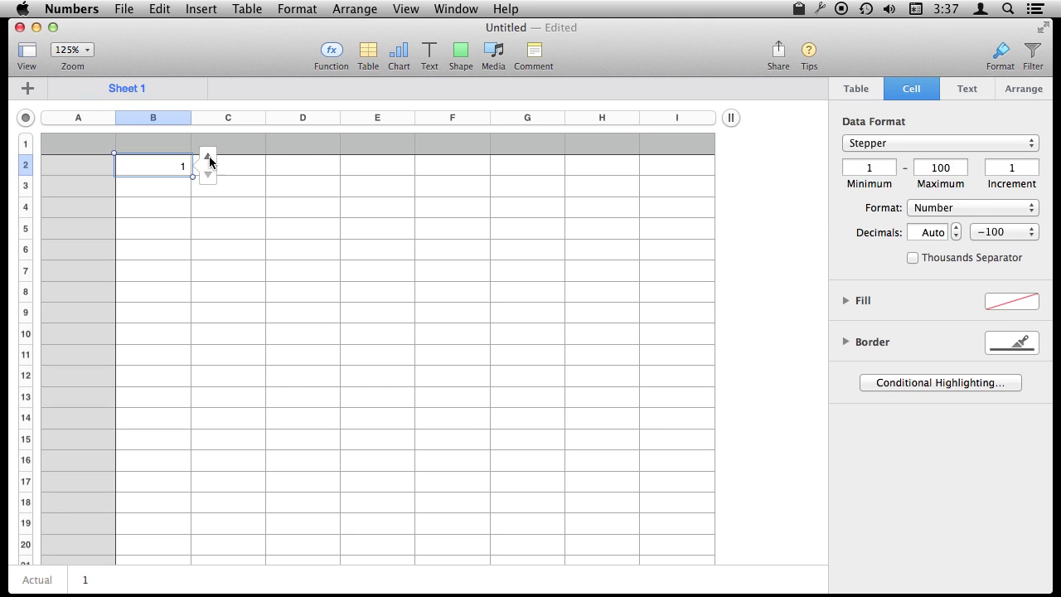
{"action": "left_click", "coordinate": [940, 167]}
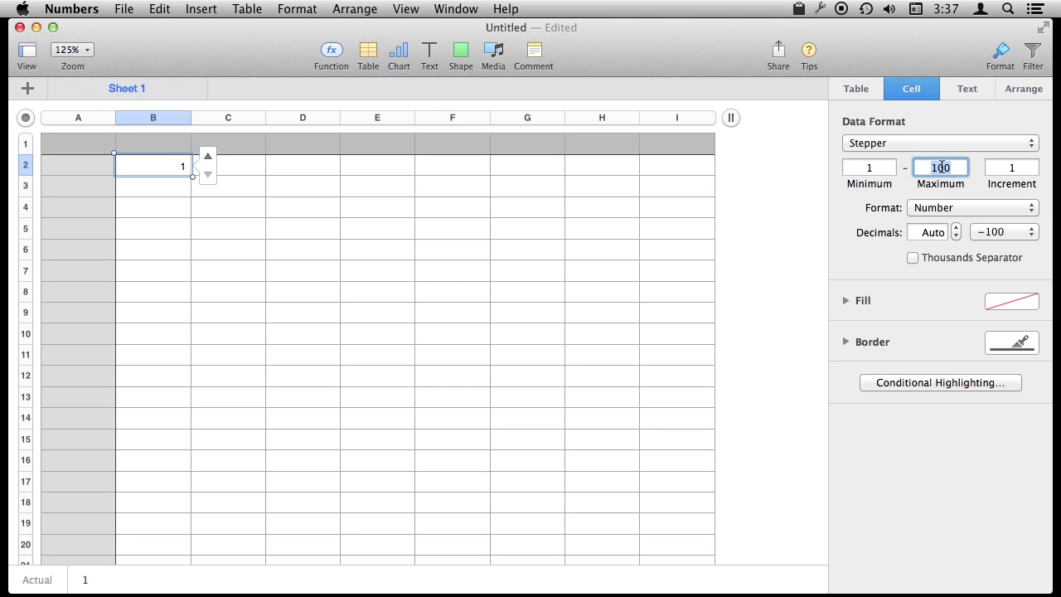
{"action": "type", "text": "7"}
{"action": "type", "text": "70"}
{"action": "left_click", "coordinate": [871, 169]}
{"action": "type", "text": "0"}
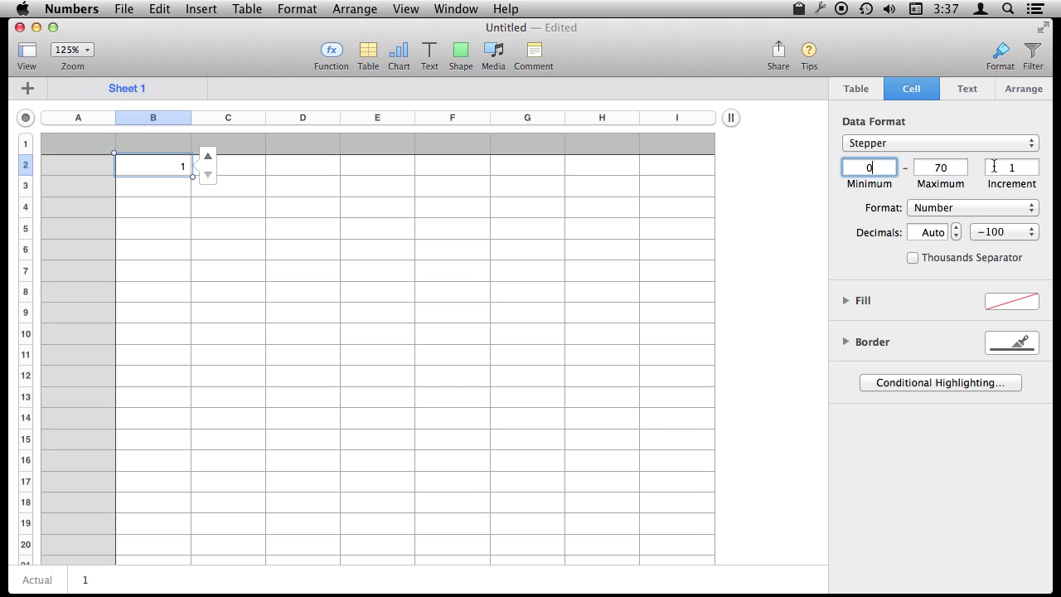
{"action": "left_click", "coordinate": [1025, 167]}
{"action": "type", "text": "0"}
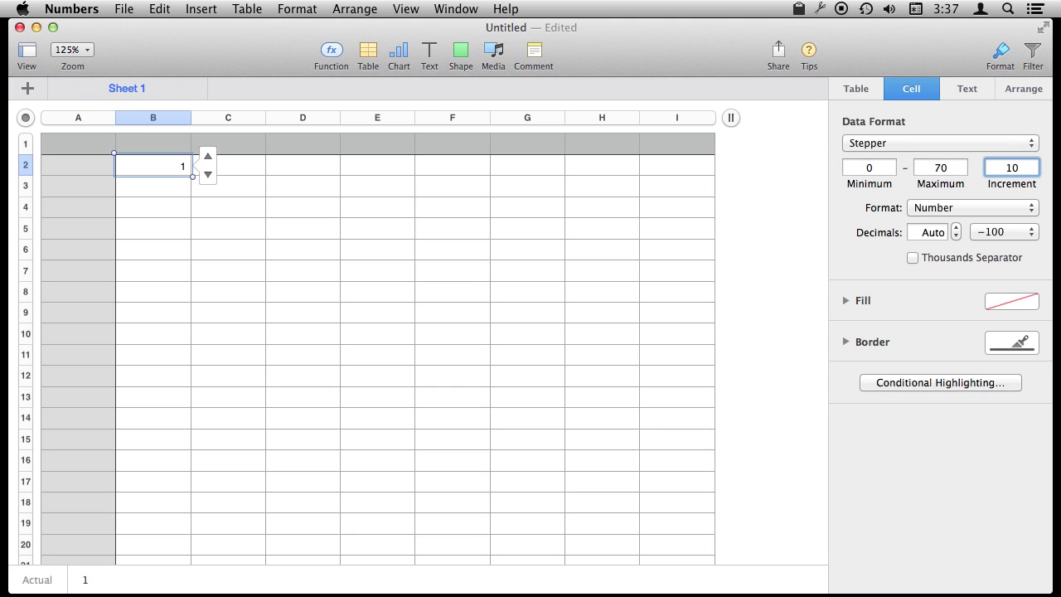
{"action": "key", "text": "Tab"}
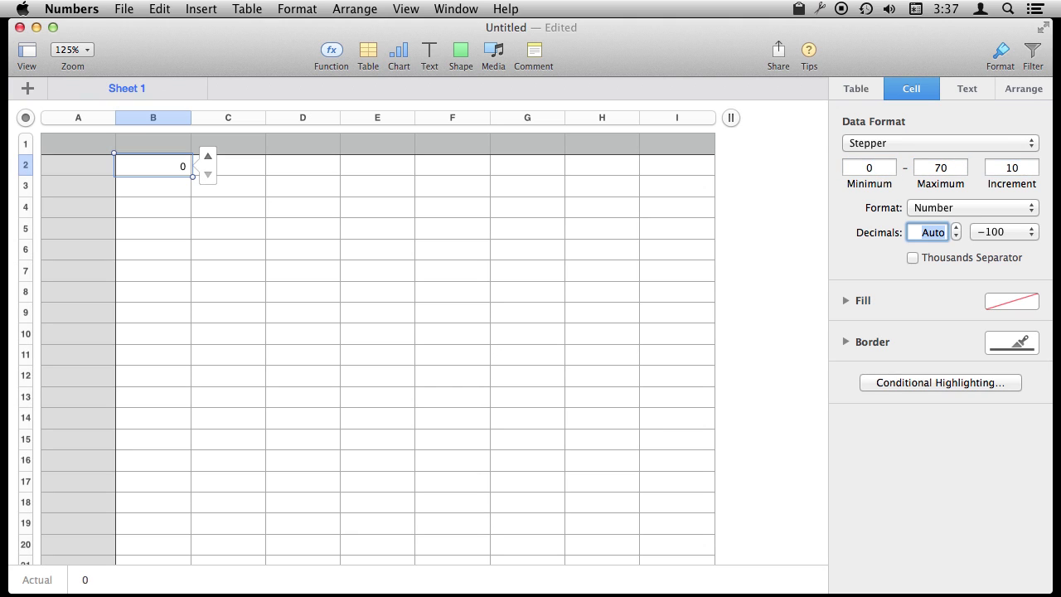
Step B2 up to 20 and back down, then undo the stepper format
{"action": "left_click", "coordinate": [209, 156]}
{"action": "left_click", "coordinate": [208, 157]}
{"action": "left_click", "coordinate": [207, 176]}
{"action": "left_click", "coordinate": [207, 175]}
{"action": "key", "text": "super+z"}
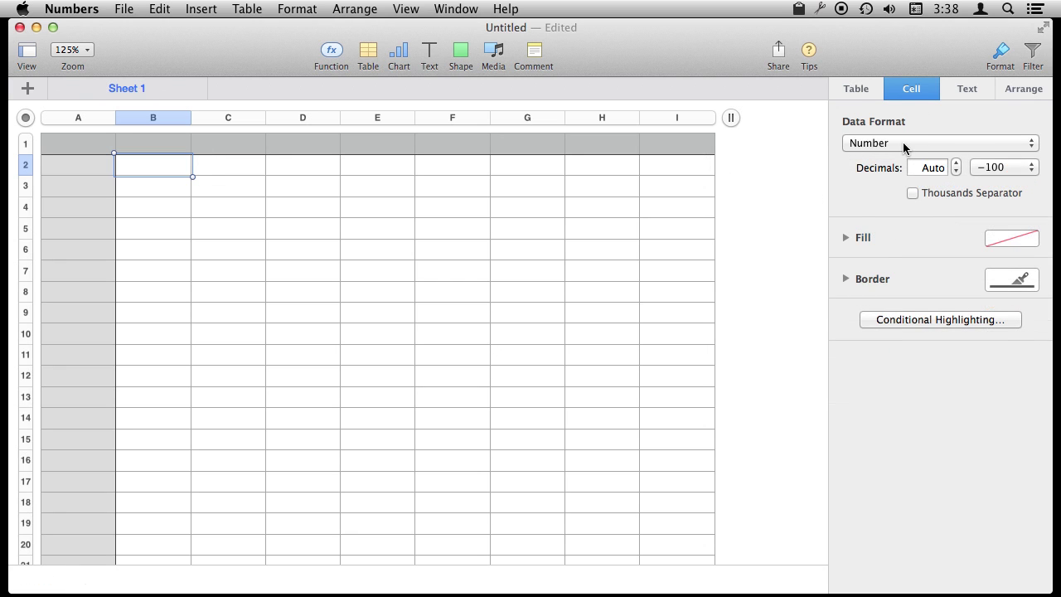
Format B2 as a Pop-Up Menu and remove the default Item 1 and Item 2
{"action": "left_click", "coordinate": [902, 141]}
{"action": "left_click", "coordinate": [890, 356]}
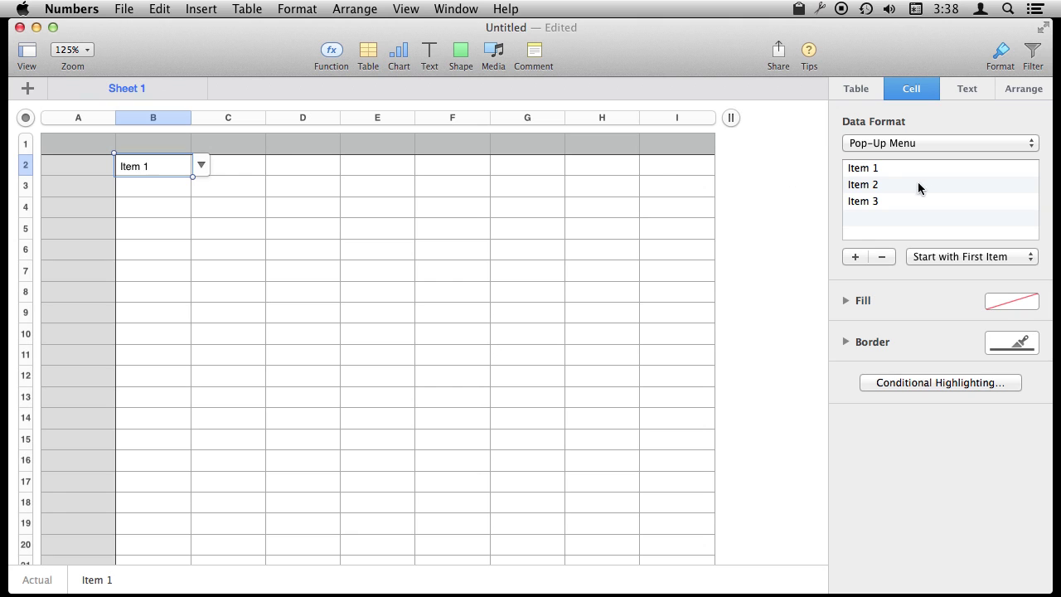
{"action": "left_click", "coordinate": [880, 201]}
{"action": "left_click", "coordinate": [873, 168]}
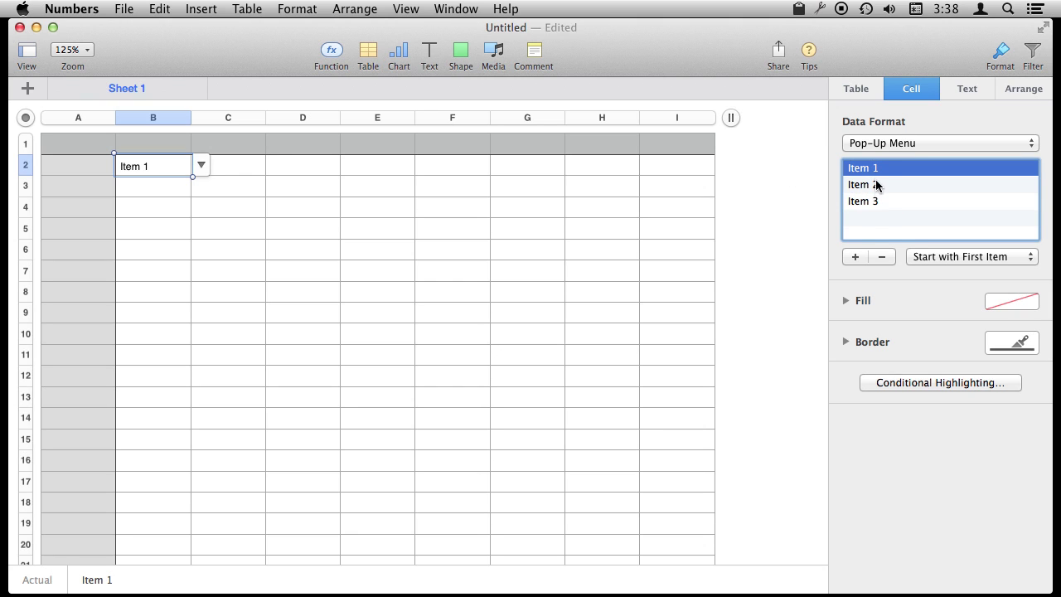
{"action": "left_click", "coordinate": [872, 255]}
{"action": "left_click", "coordinate": [872, 255]}
Add the choice Two and rename Item 3 to One
{"action": "left_click", "coordinate": [854, 256]}
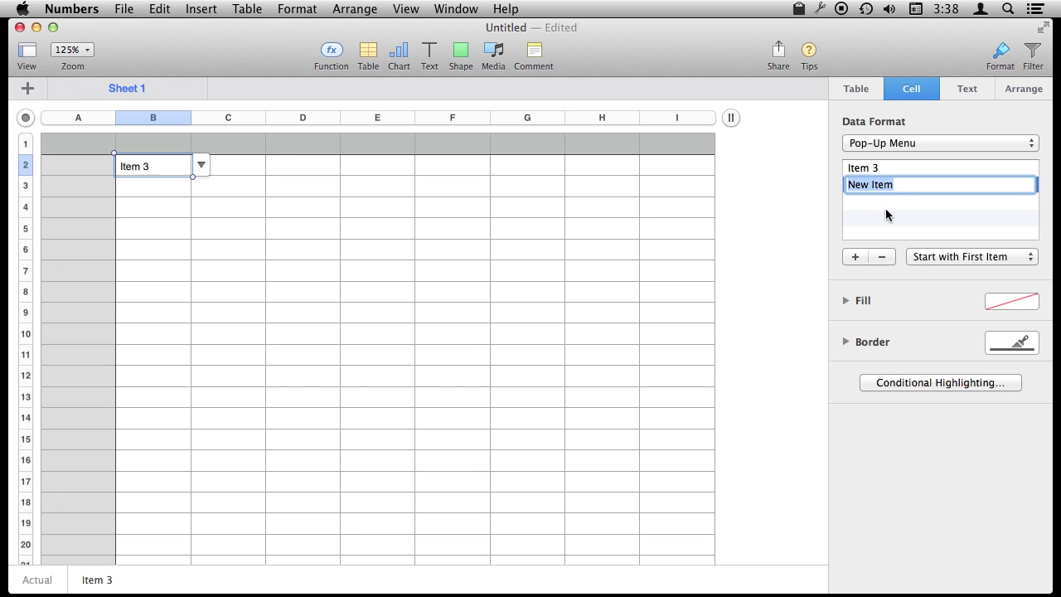
{"action": "type", "text": "Two"}
{"action": "key", "text": "Return"}
{"action": "left_click", "coordinate": [881, 167]}
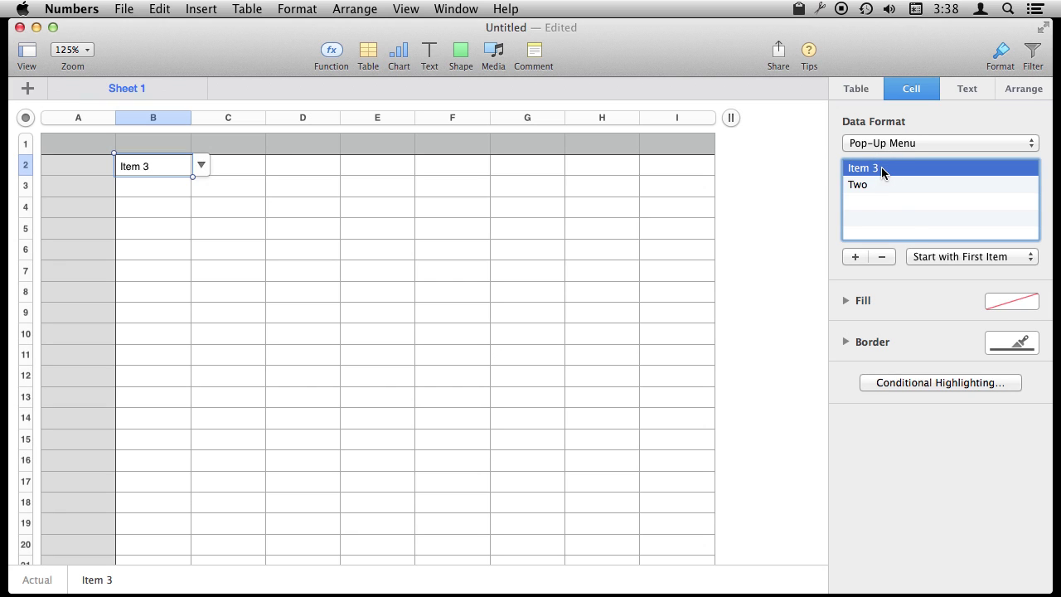
{"action": "left_click", "coordinate": [878, 167]}
{"action": "type", "text": "O"}
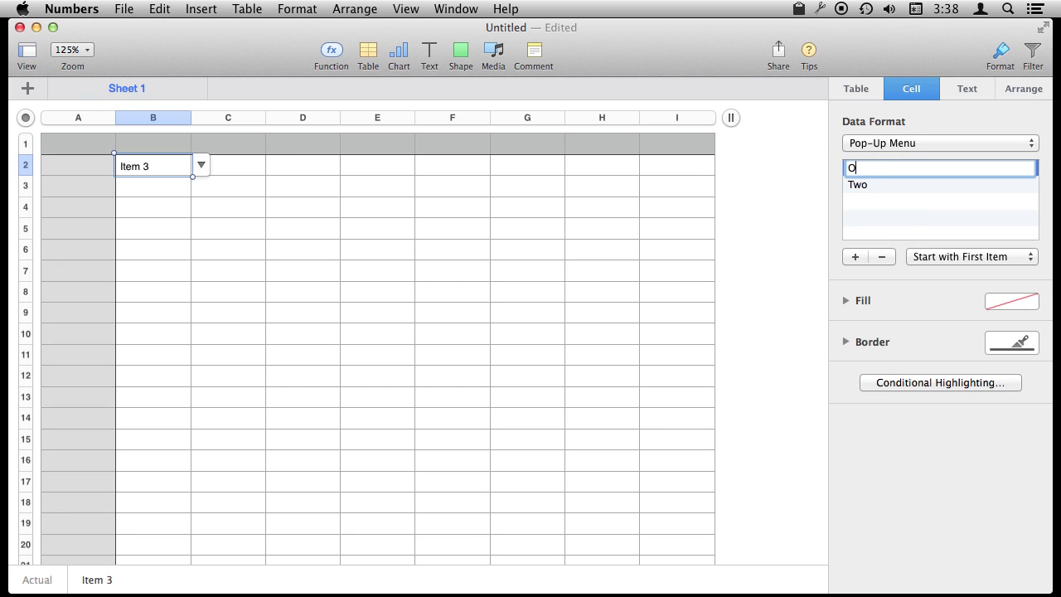
{"action": "type", "text": "ne"}
{"action": "key", "text": "Return"}
Add the choice Three and select Three in B2's pop-up
{"action": "left_click", "coordinate": [853, 256]}
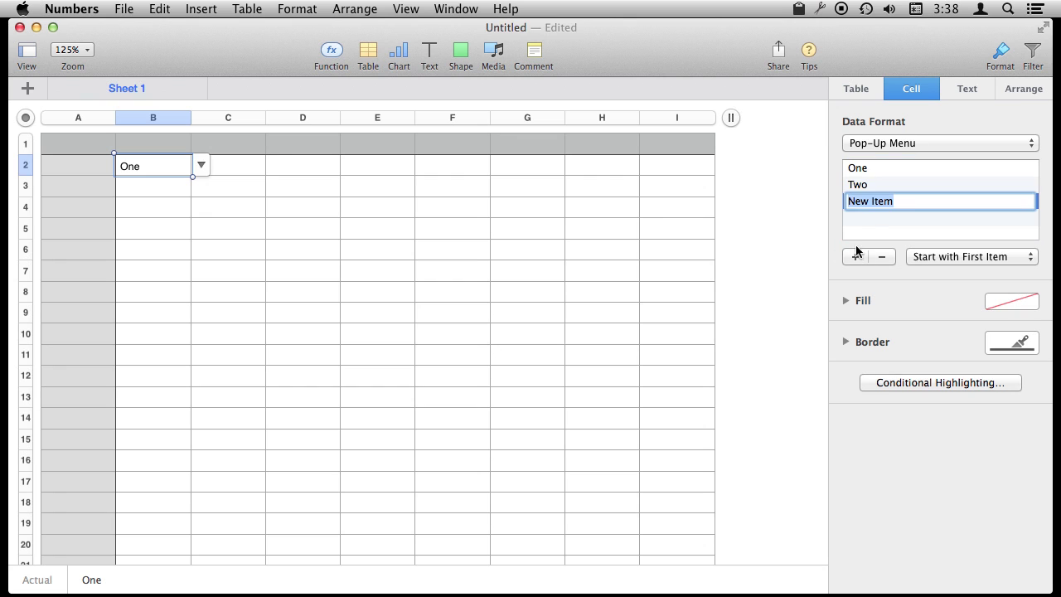
{"action": "type", "text": "Three"}
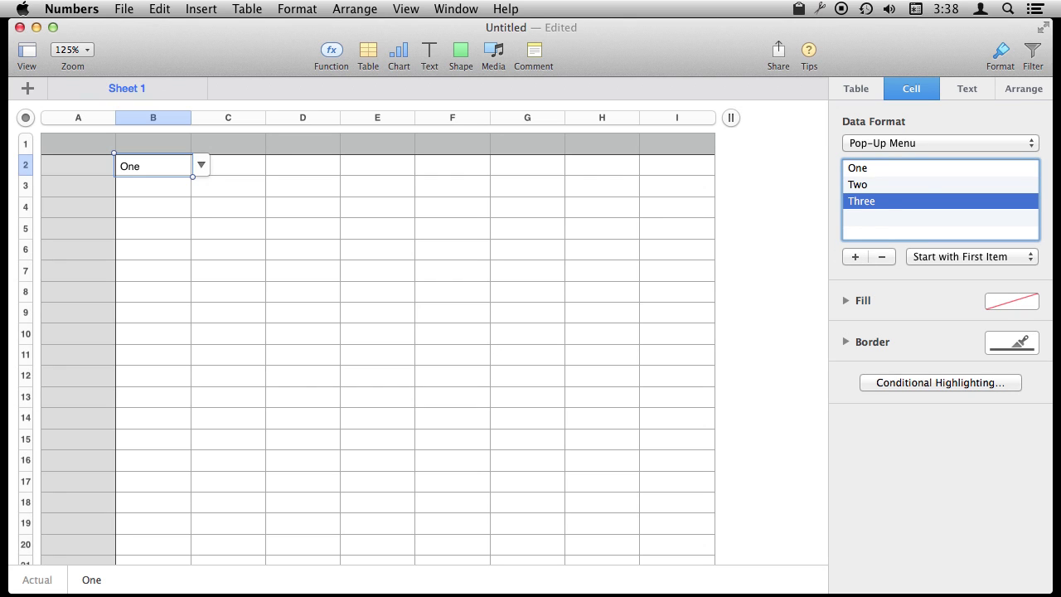
{"action": "left_click_drag", "start_coordinate": [966, 255], "coordinate": [924, 202]}
{"action": "left_click", "coordinate": [201, 170]}
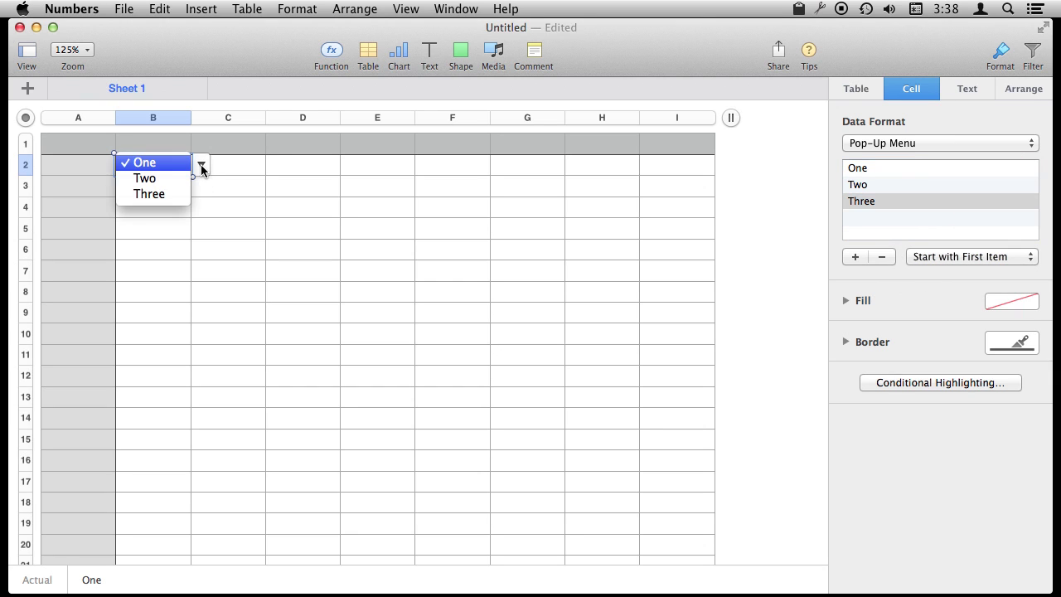
{"action": "left_click", "coordinate": [150, 192]}
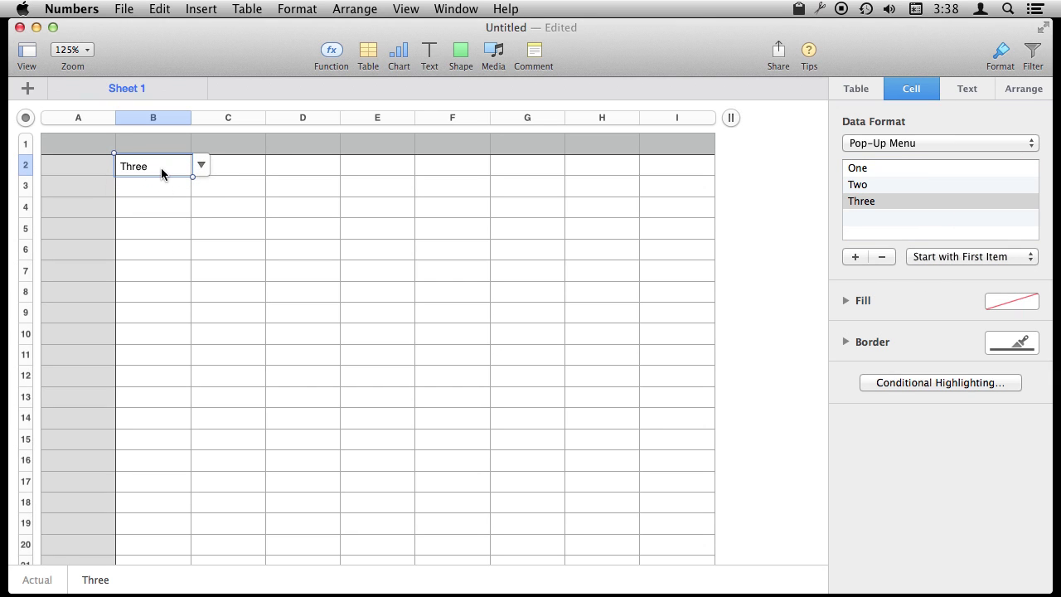
Remove the Three and Two choices and rename One to 10
{"action": "left_click", "coordinate": [880, 257]}
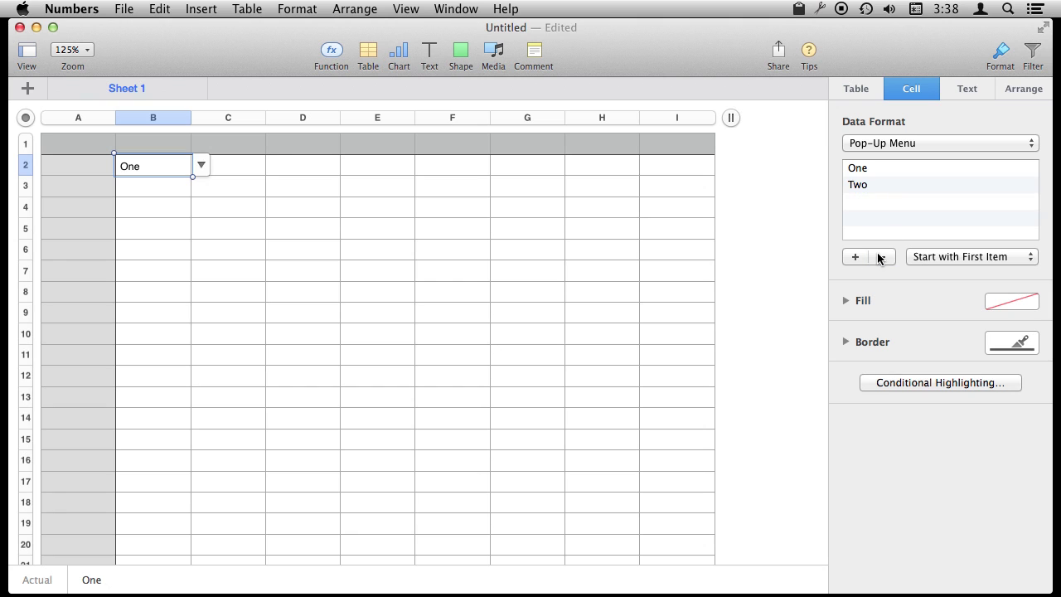
{"action": "left_click", "coordinate": [866, 185]}
{"action": "left_click", "coordinate": [877, 260]}
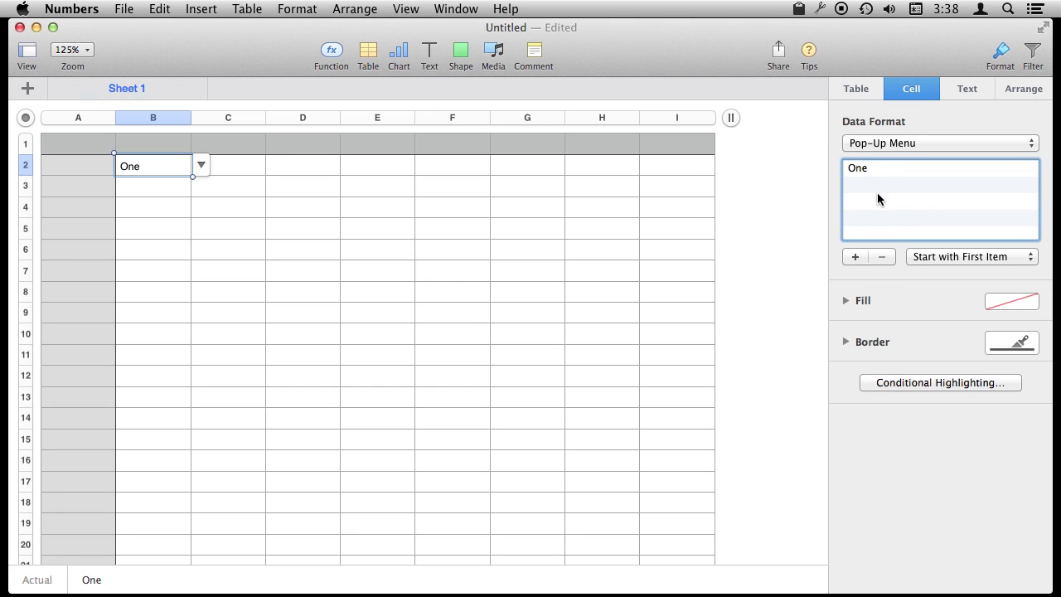
{"action": "left_click", "coordinate": [871, 169]}
{"action": "left_click", "coordinate": [864, 168]}
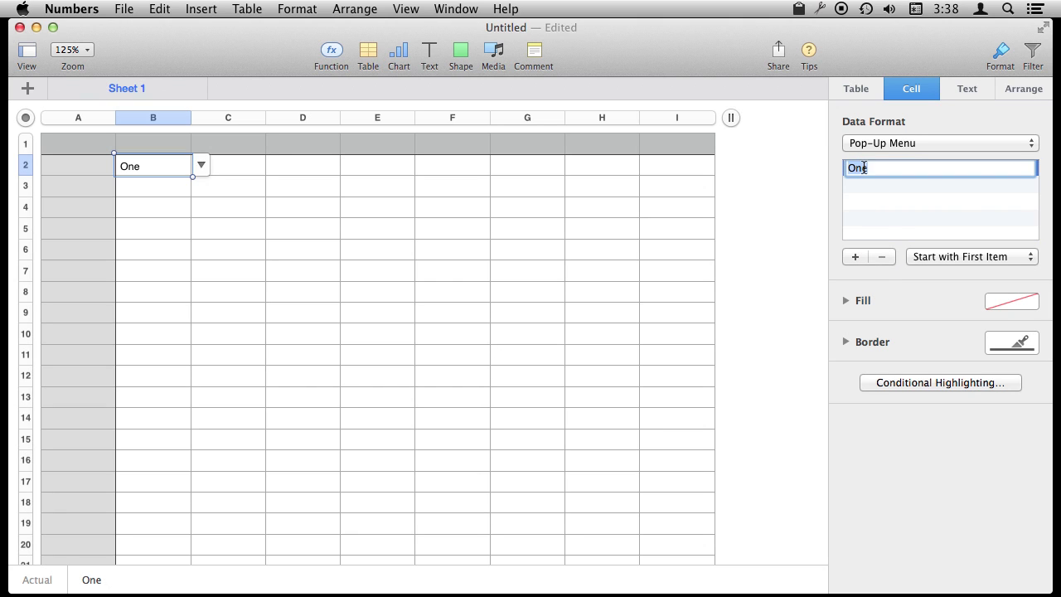
{"action": "key", "text": "BackSpace"}
{"action": "type", "text": "10"}
Add pop-up choices 15 and 20
{"action": "left_click", "coordinate": [856, 257]}
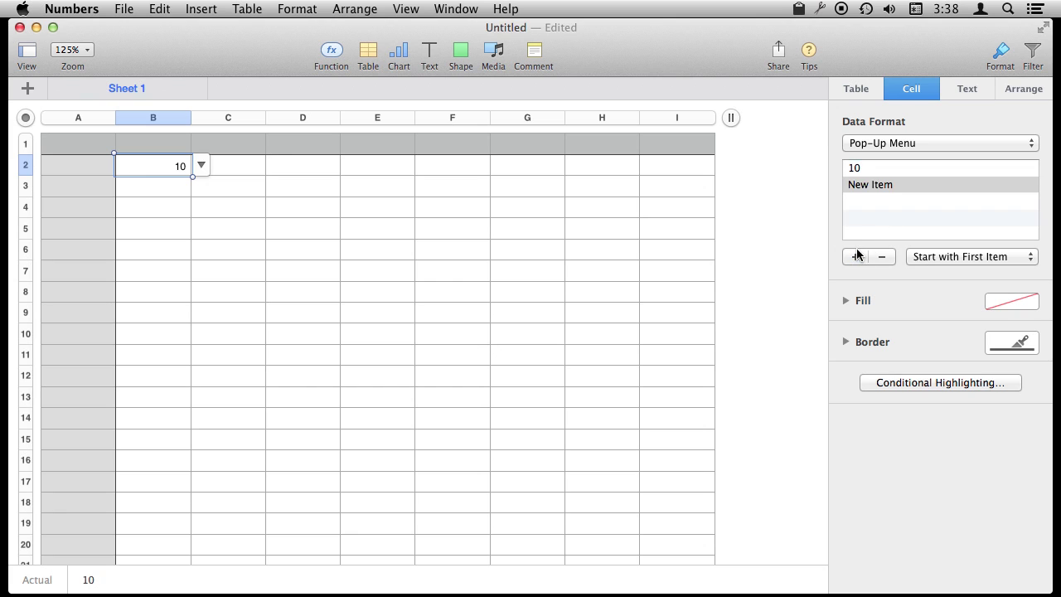
{"action": "left_click", "coordinate": [864, 184]}
{"action": "left_click", "coordinate": [861, 184]}
{"action": "type", "text": "15"}
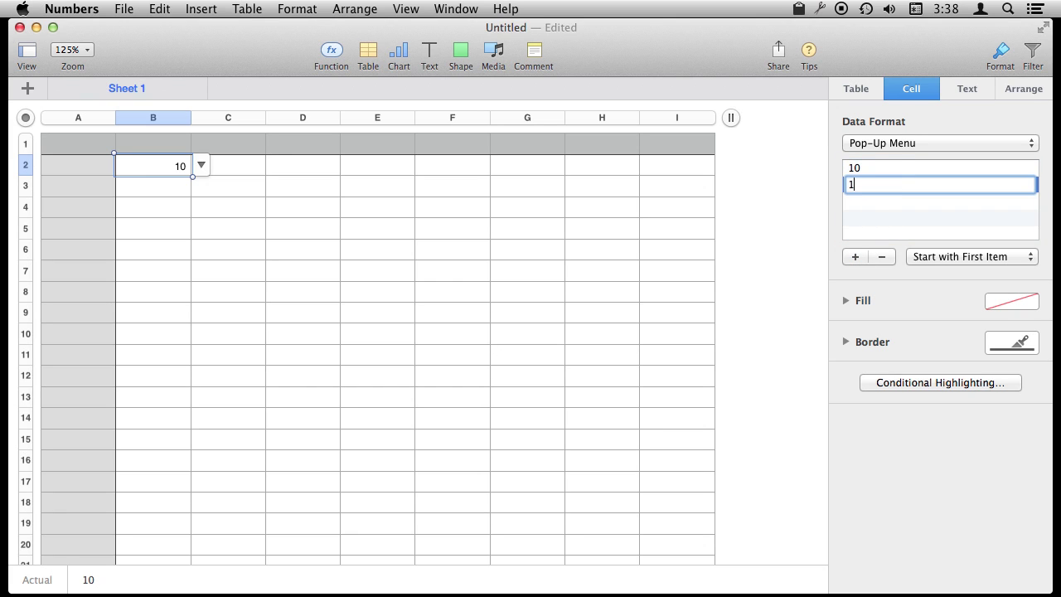
{"action": "left_click", "coordinate": [855, 257]}
{"action": "left_click", "coordinate": [864, 202]}
{"action": "left_click", "coordinate": [863, 202]}
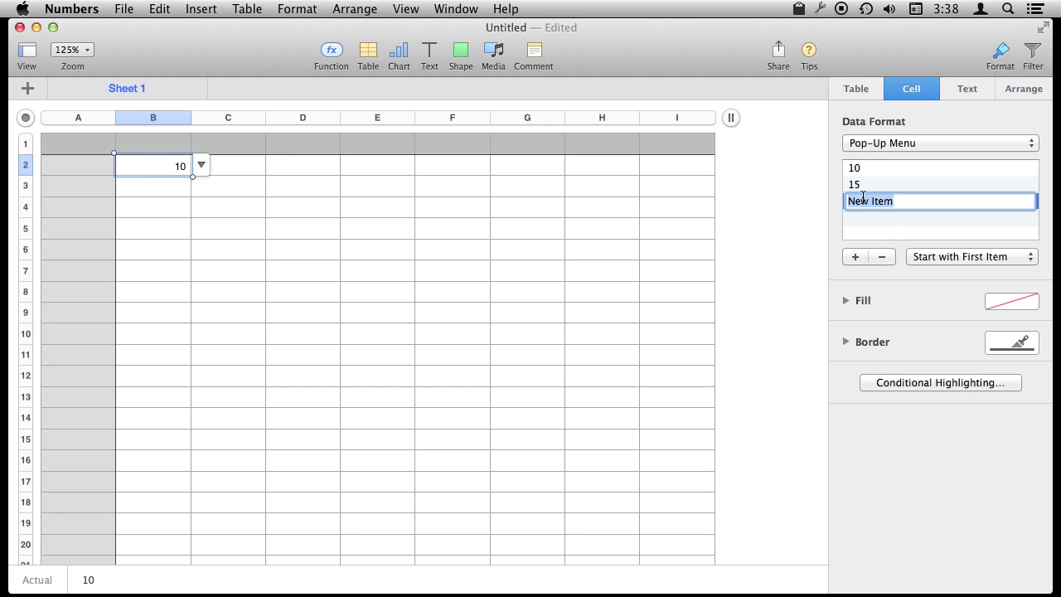
{"action": "type", "text": "20"}
{"action": "left_click", "coordinate": [876, 214]}
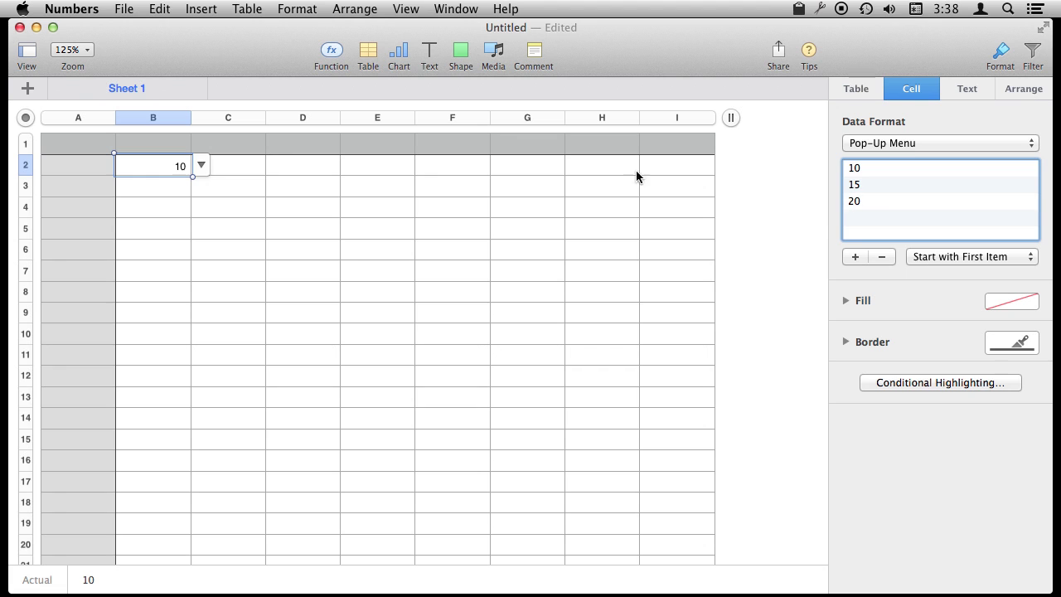
Choose 15 in B2 and enter =B2*2 in C2
{"action": "left_click", "coordinate": [200, 165]}
{"action": "left_click", "coordinate": [159, 178]}
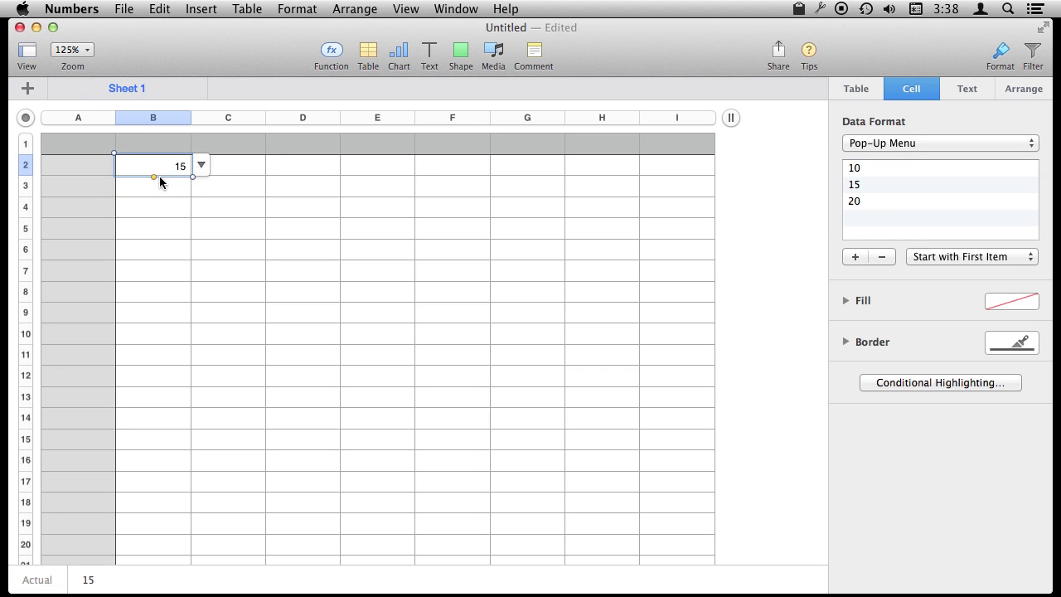
{"action": "left_click", "coordinate": [250, 170]}
{"action": "type", "text": "="}
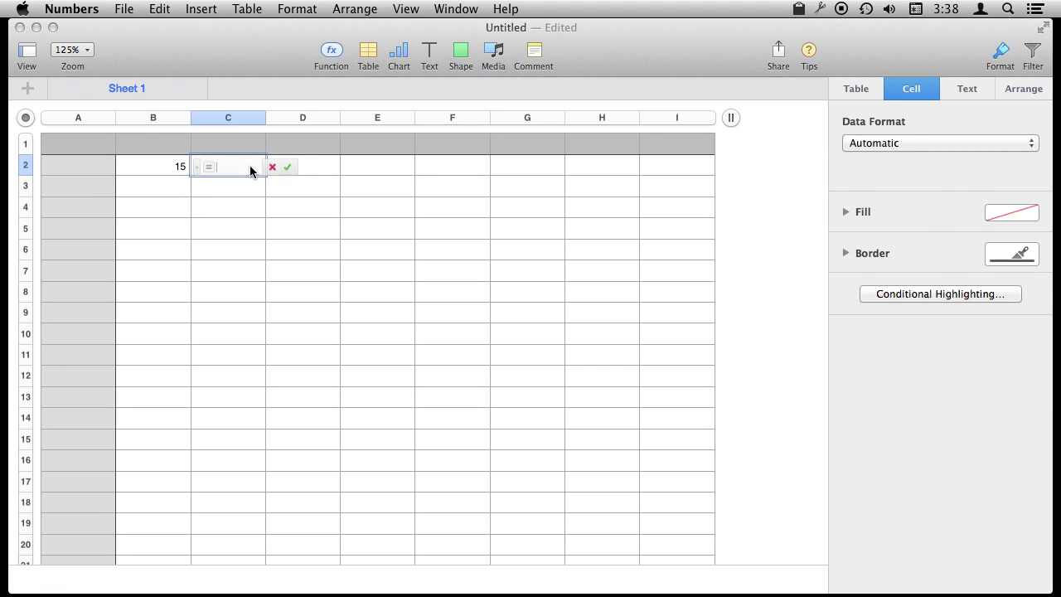
{"action": "left_click", "coordinate": [162, 167]}
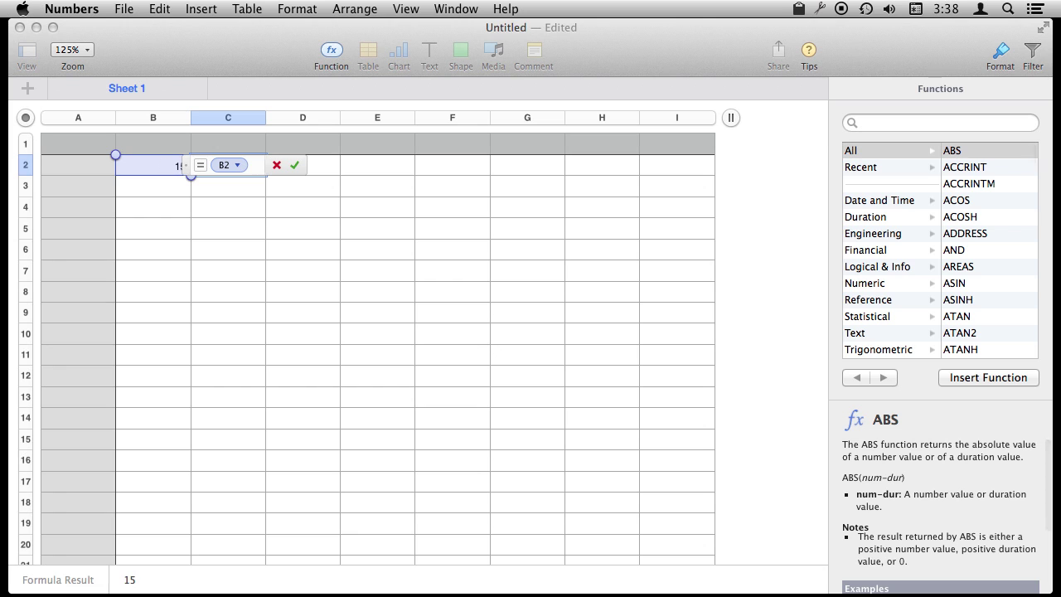
{"action": "type", "text": "*2"}
{"action": "key", "text": "Return"}
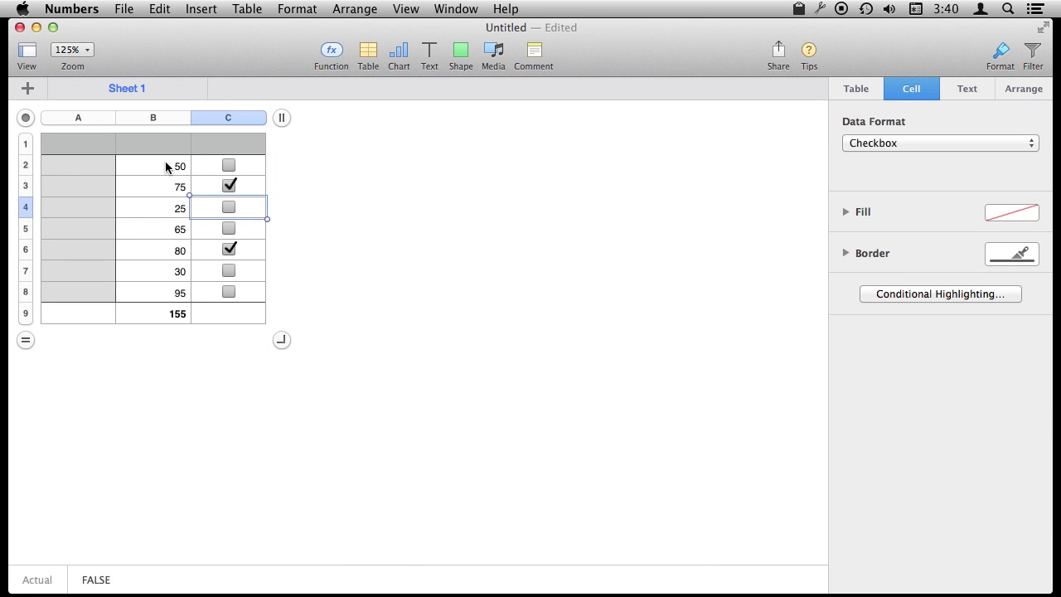
Inspect the values 50, 75 and 25 in column B and test the checkbox beside 50
{"action": "left_click", "coordinate": [165, 162]}
{"action": "left_click", "coordinate": [168, 188]}
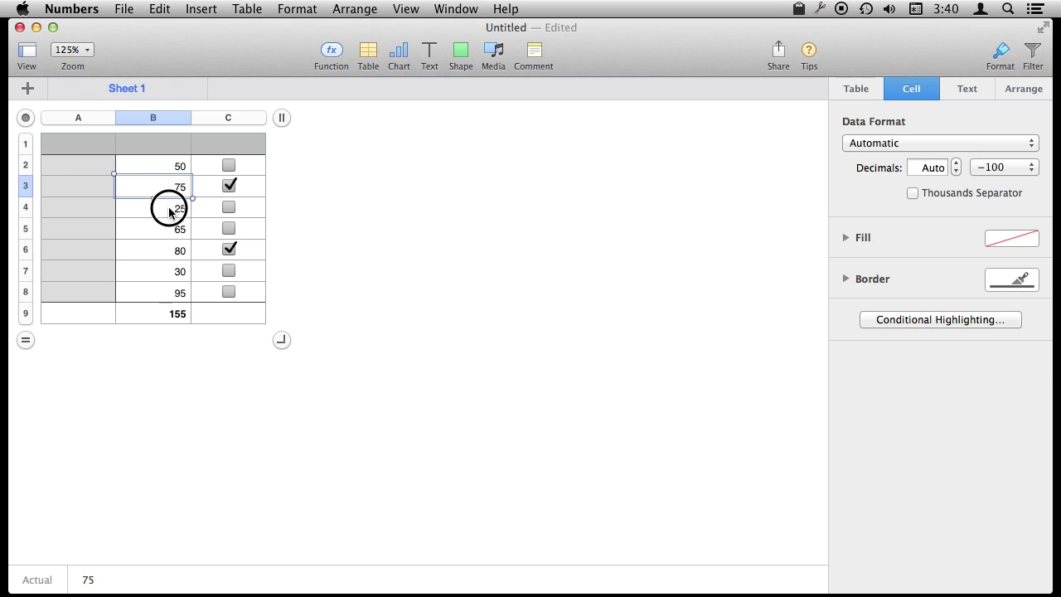
{"action": "left_click", "coordinate": [168, 209]}
{"action": "left_click", "coordinate": [227, 166]}
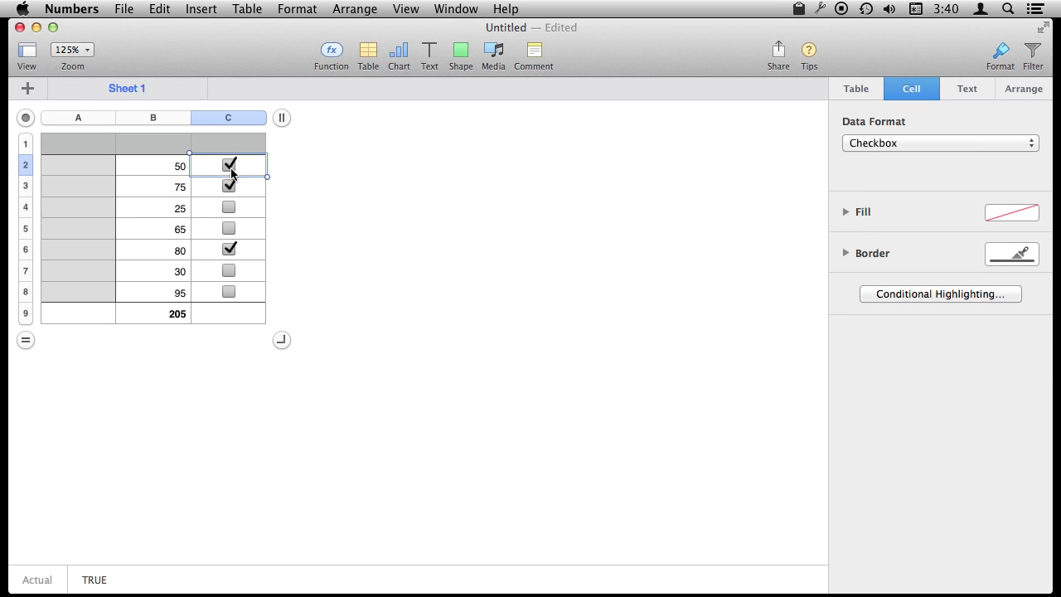
{"action": "left_click", "coordinate": [230, 166]}
Review B9's =SUMIF(C2:C8,true,B2:B8), then tick the checkboxes beside 50 and 95
{"action": "double_click", "coordinate": [171, 313]}
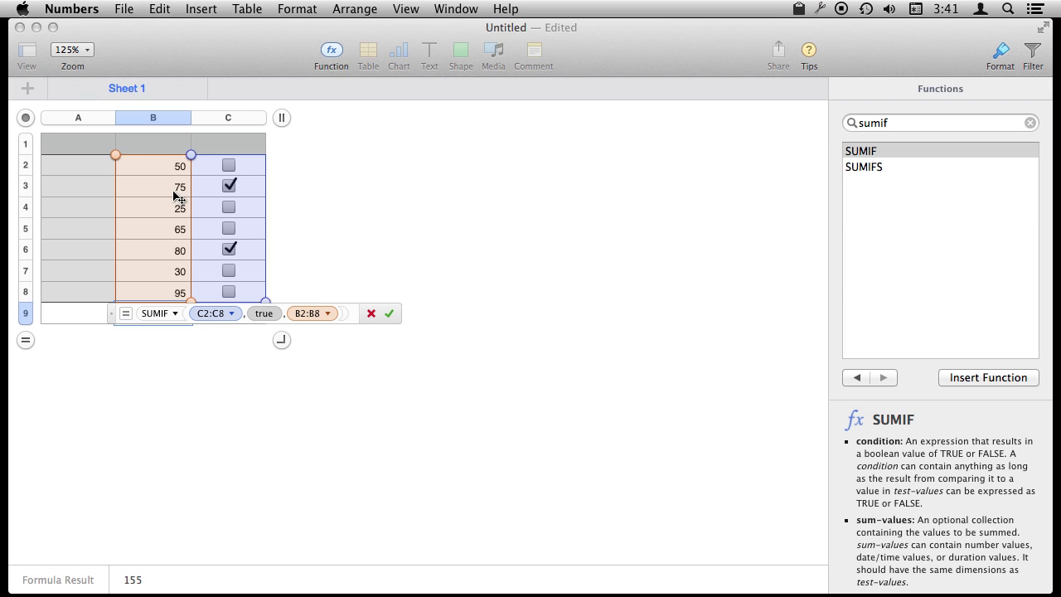
{"action": "key", "text": "Return"}
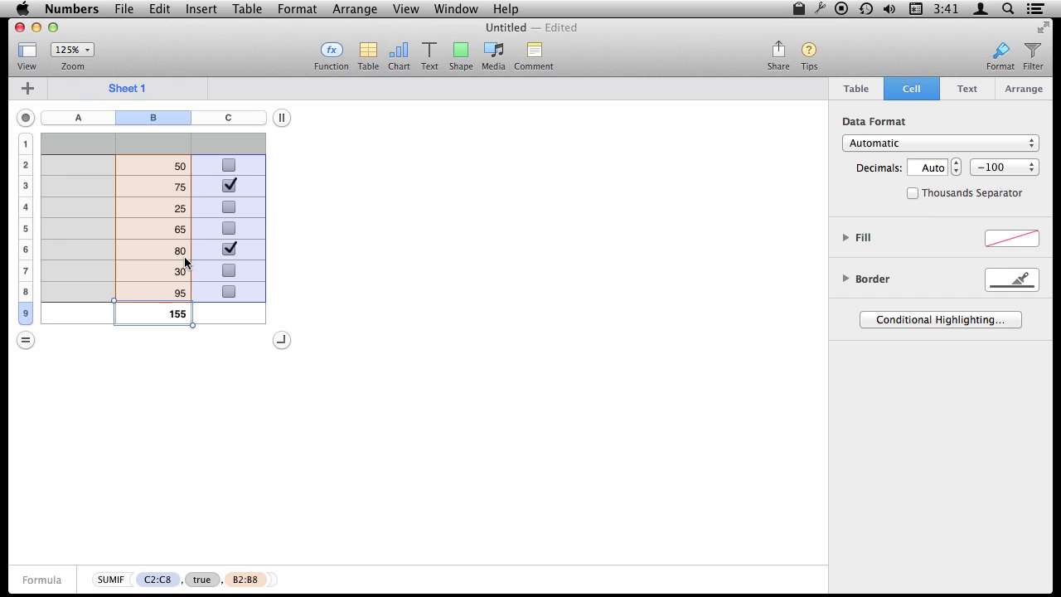
{"action": "left_click", "coordinate": [228, 166]}
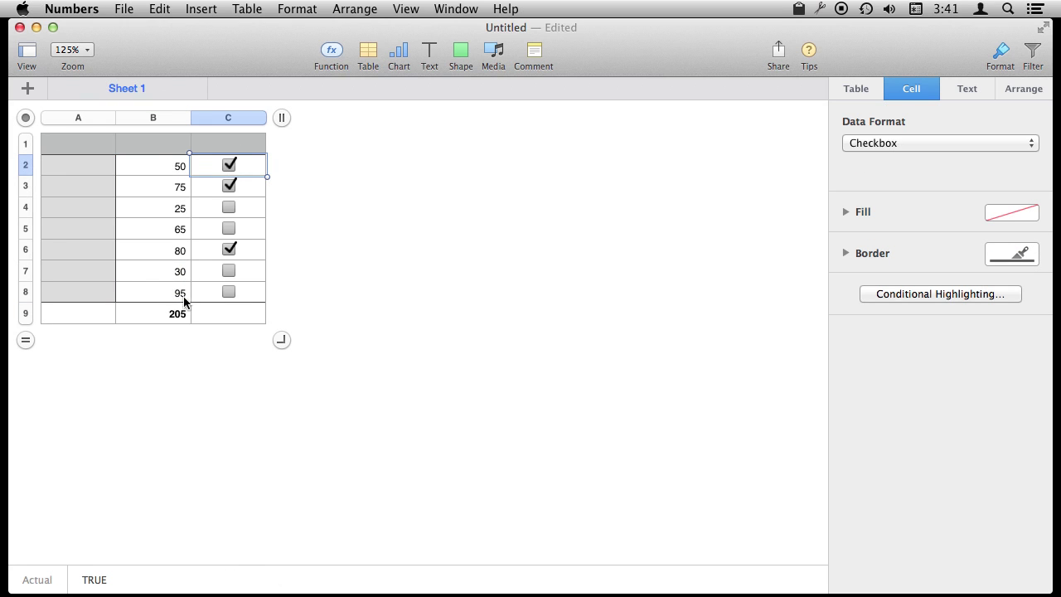
{"action": "left_click", "coordinate": [230, 290]}
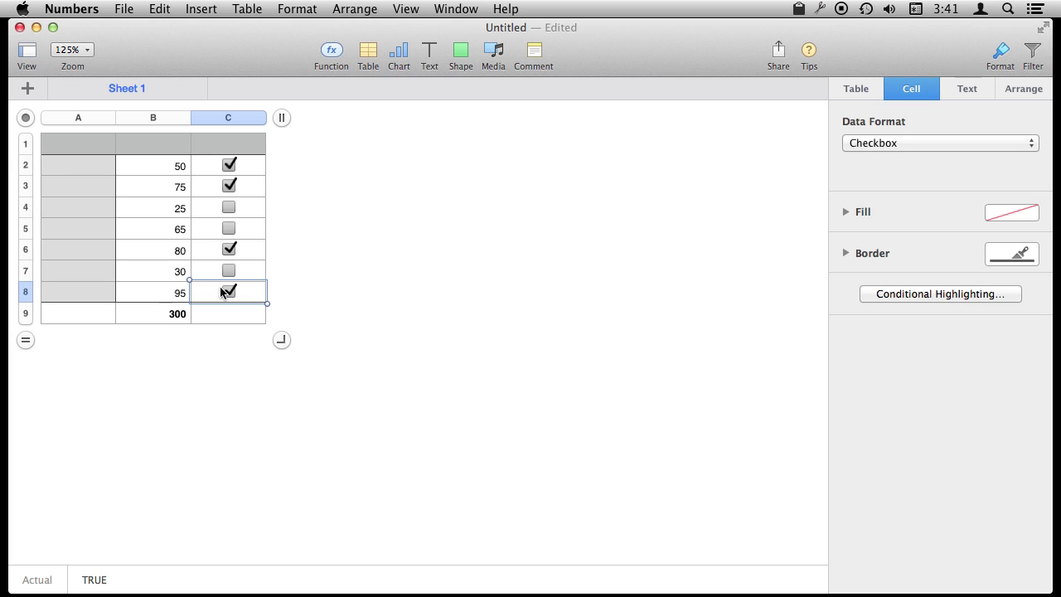